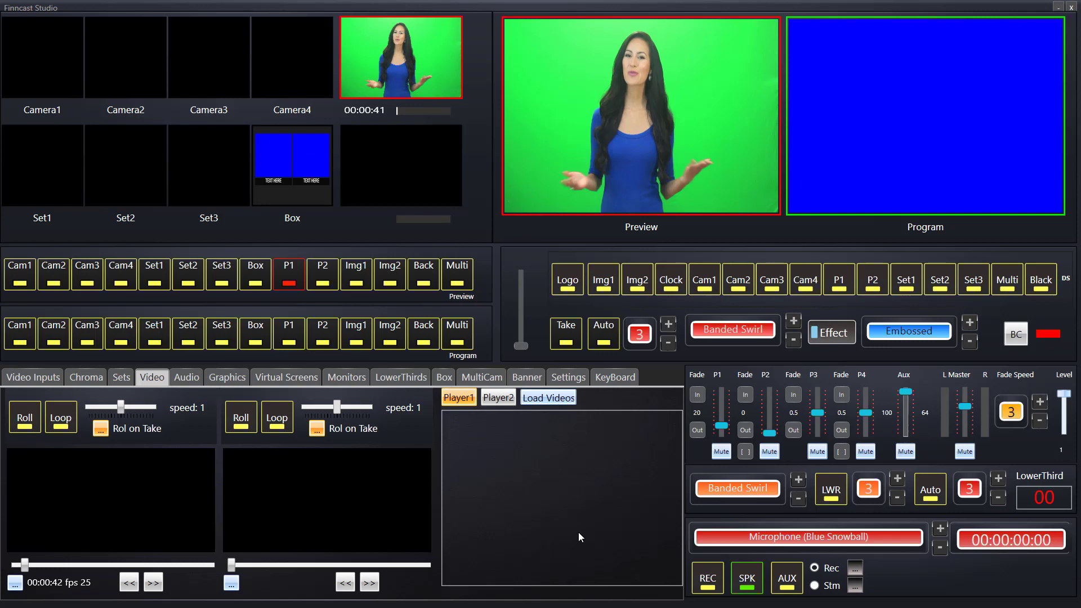
# Step: Switch to the LowerThirds page and bring up the empty lower-thirds list's context menu
pyautogui.click(418, 384)
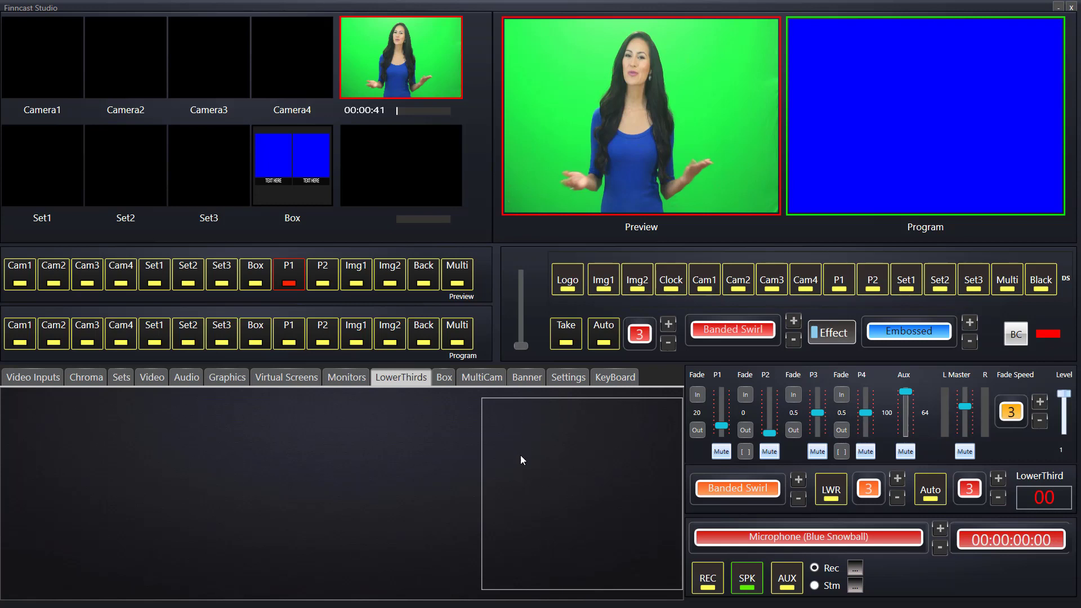
pyautogui.rightClick(524, 433)
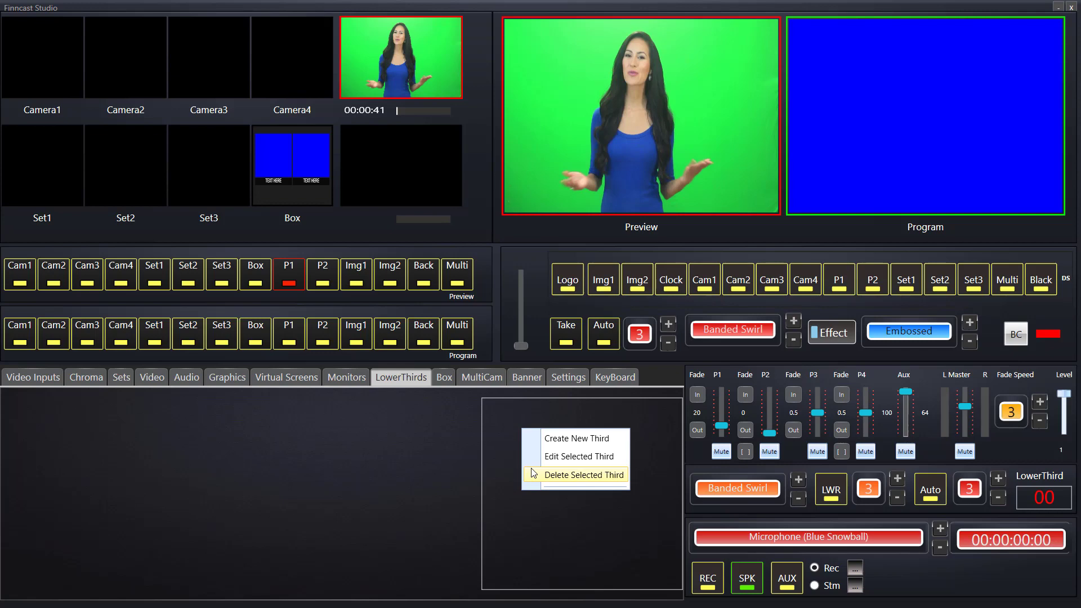
# Step: Create a new 300×300 lower third at position 50, 50 named 'one'
pyautogui.click(558, 440)
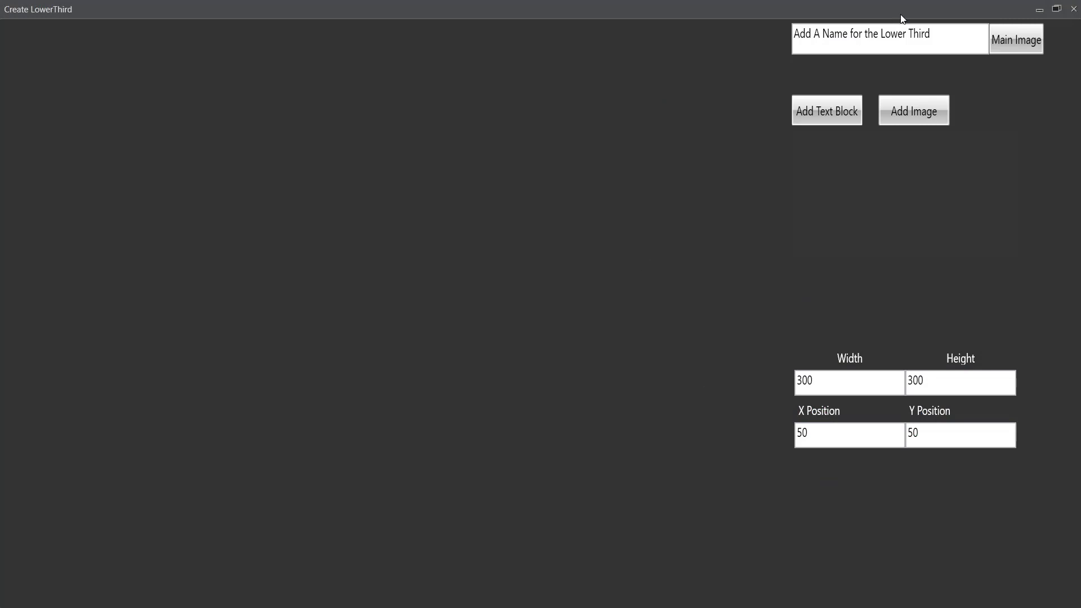
pyautogui.moveTo(939, 27); pyautogui.dragTo(751, 45)
pyautogui.write('one')
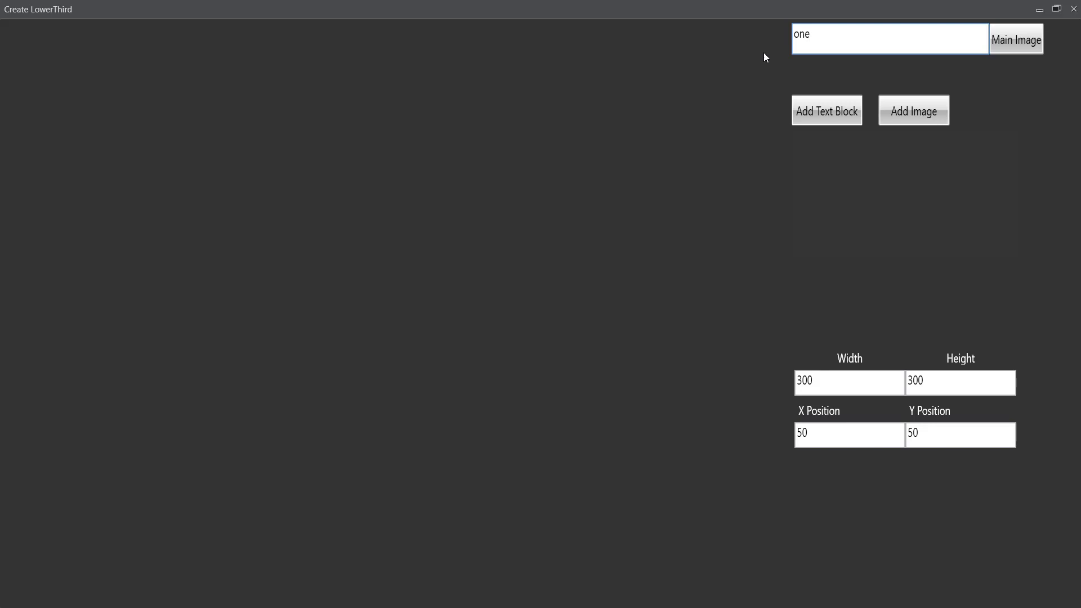
# Step: Load the red-and-orange banner from Desktop\LowerThirds as the main image, showing All Image Files
pyautogui.click(1024, 37)
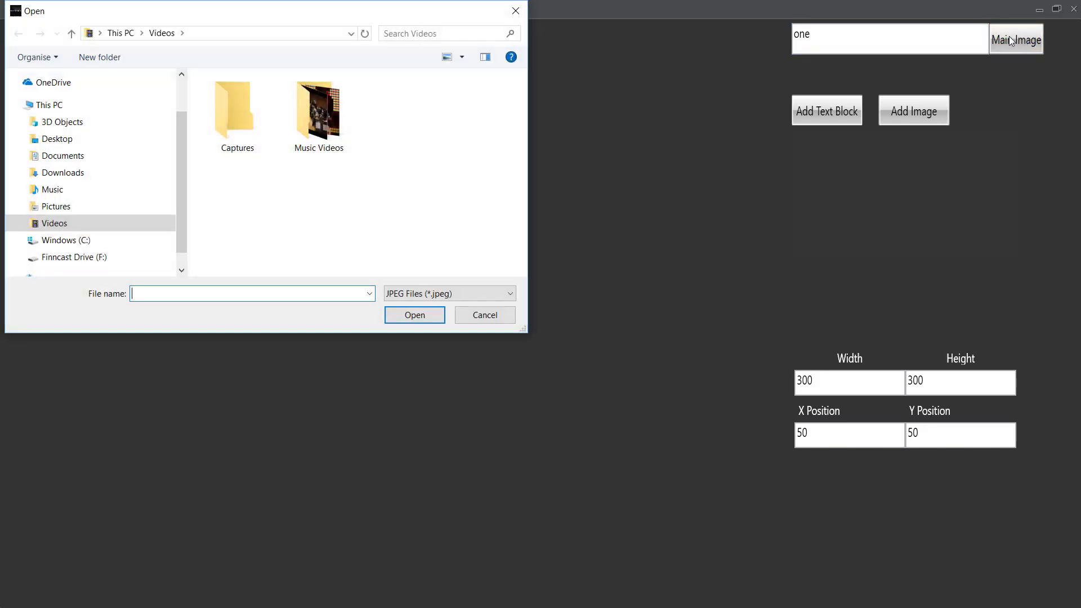
pyautogui.click(56, 139)
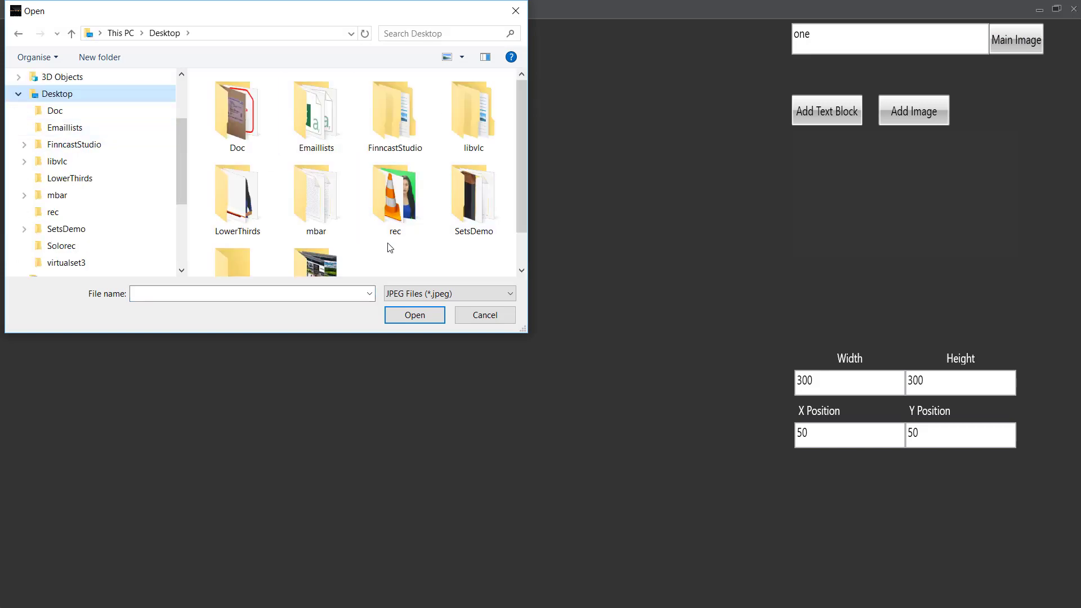
pyautogui.moveTo(524, 210); pyautogui.dragTo(519, 248)
pyautogui.doubleClick(250, 184)
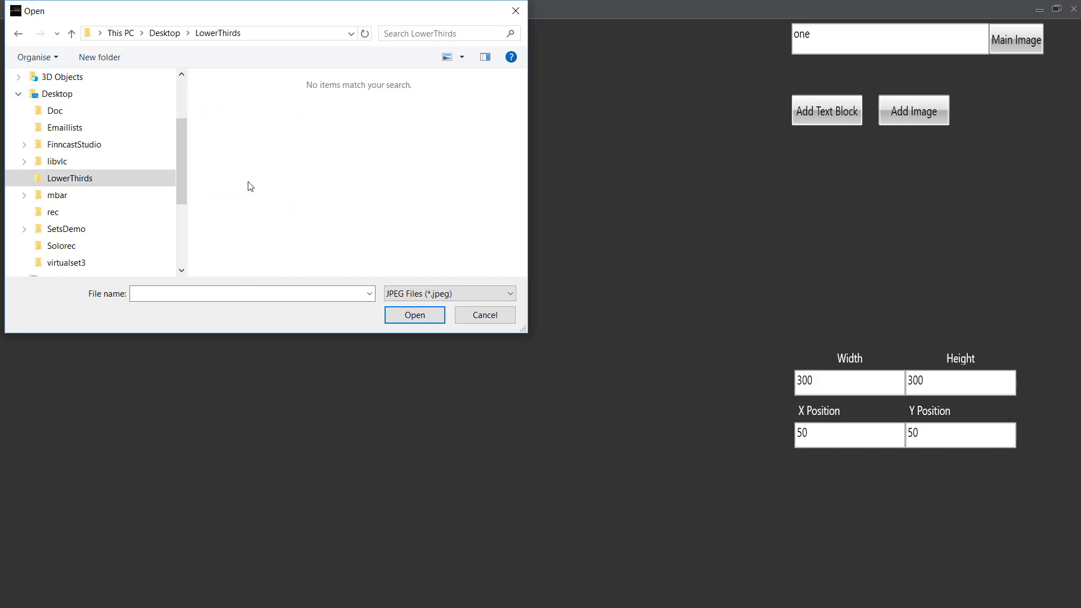
pyautogui.click(441, 294)
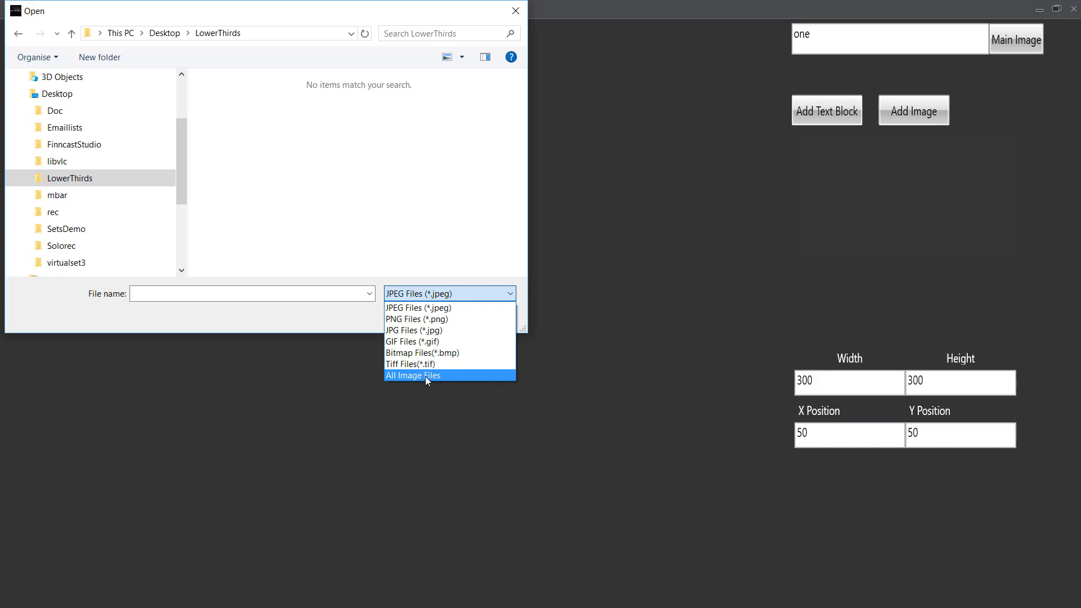
pyautogui.click(425, 376)
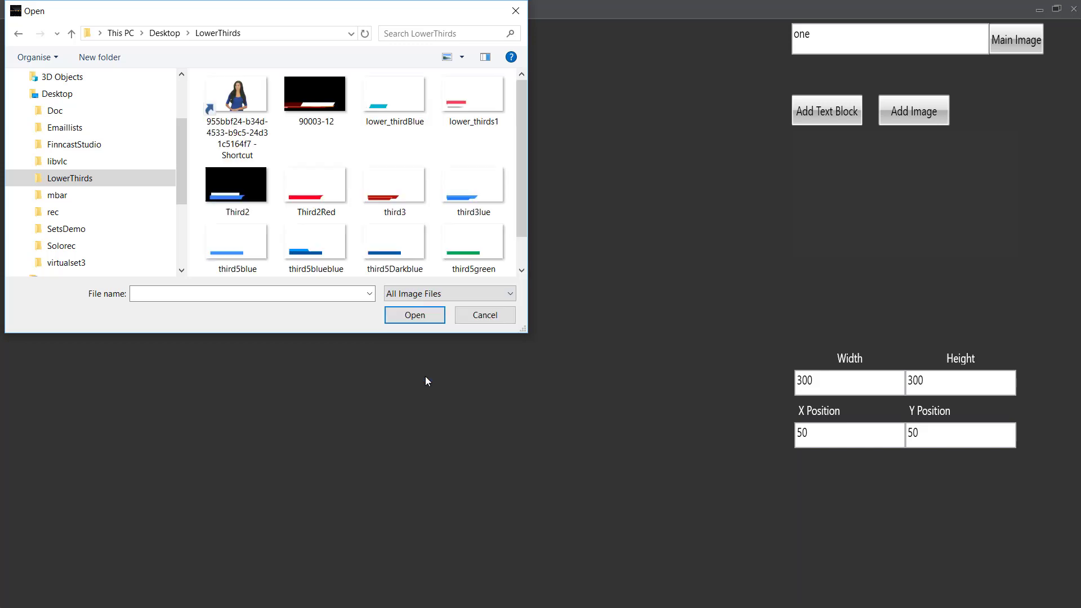
pyautogui.doubleClick(319, 99)
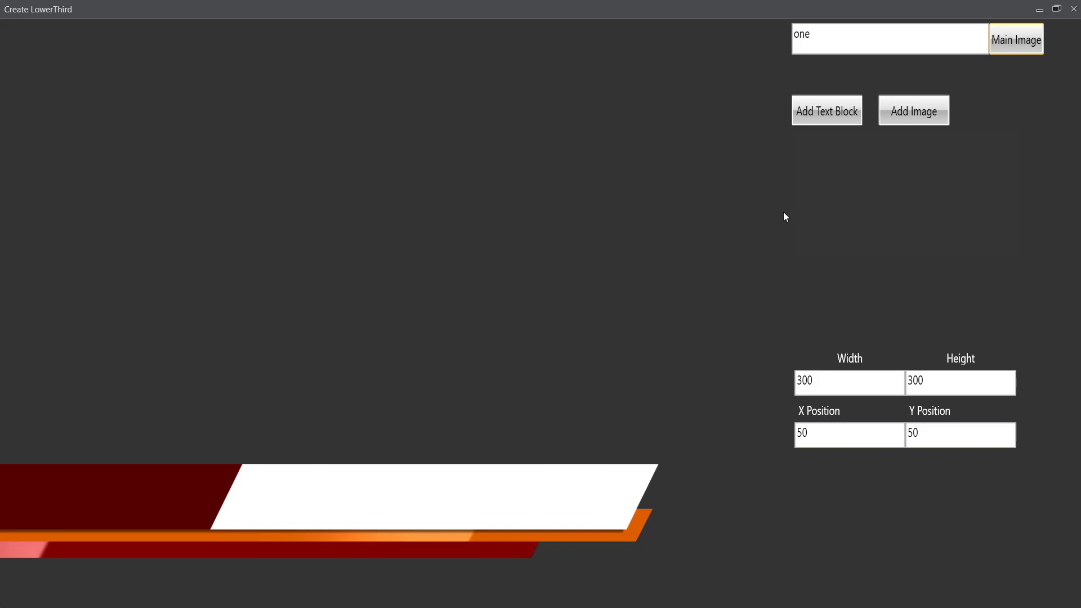
# Step: Add a 'News' text block in bold white Normal-Bold-Normal style
pyautogui.click(820, 120)
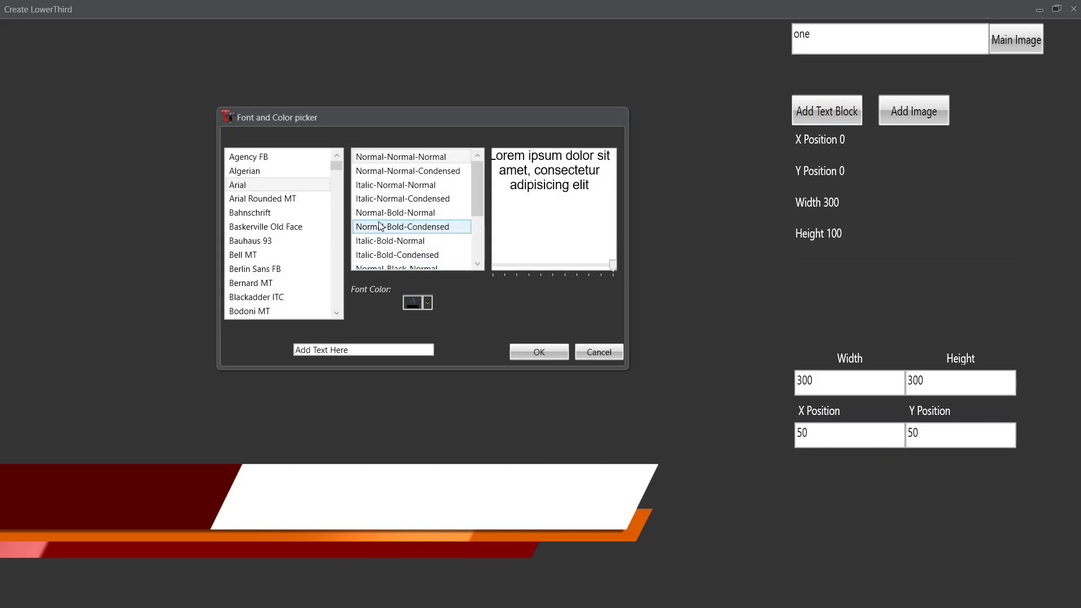
pyautogui.click(395, 217)
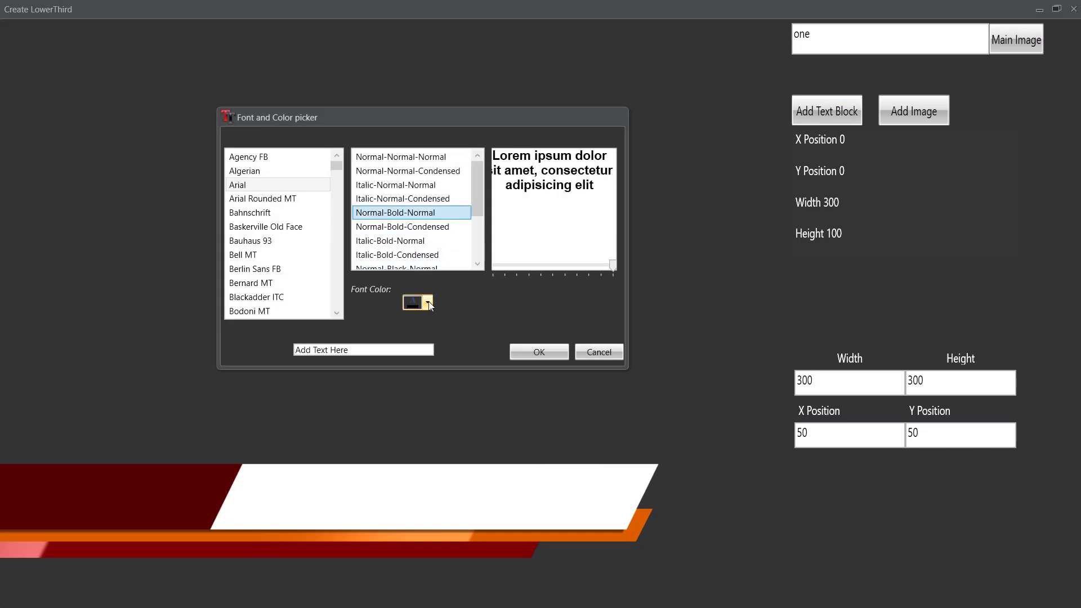
pyautogui.click(429, 306)
pyautogui.click(410, 350)
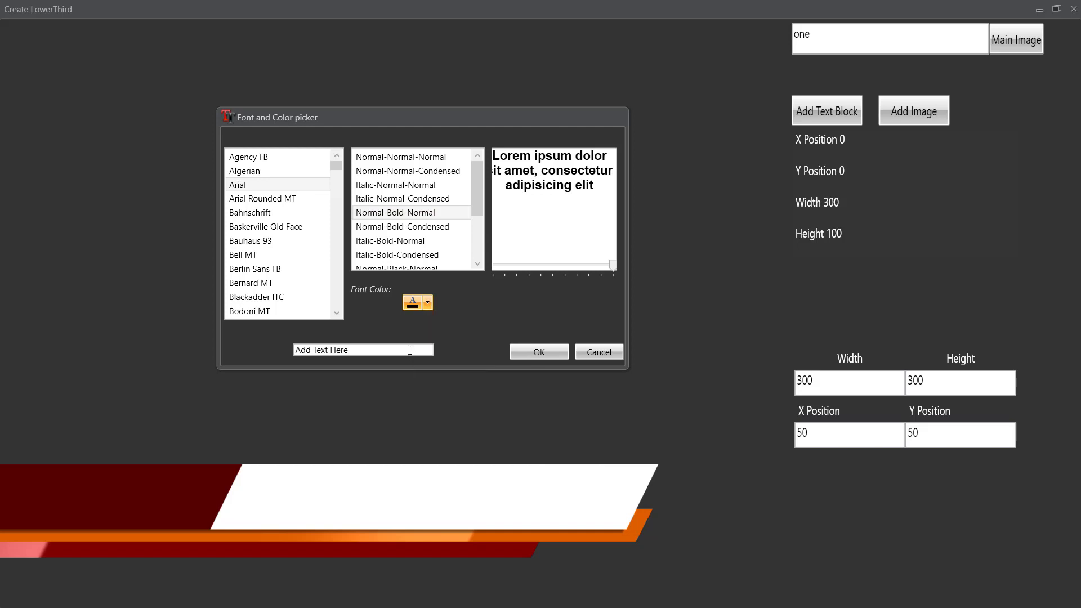
pyautogui.moveTo(383, 351); pyautogui.dragTo(258, 356)
pyautogui.write('News')
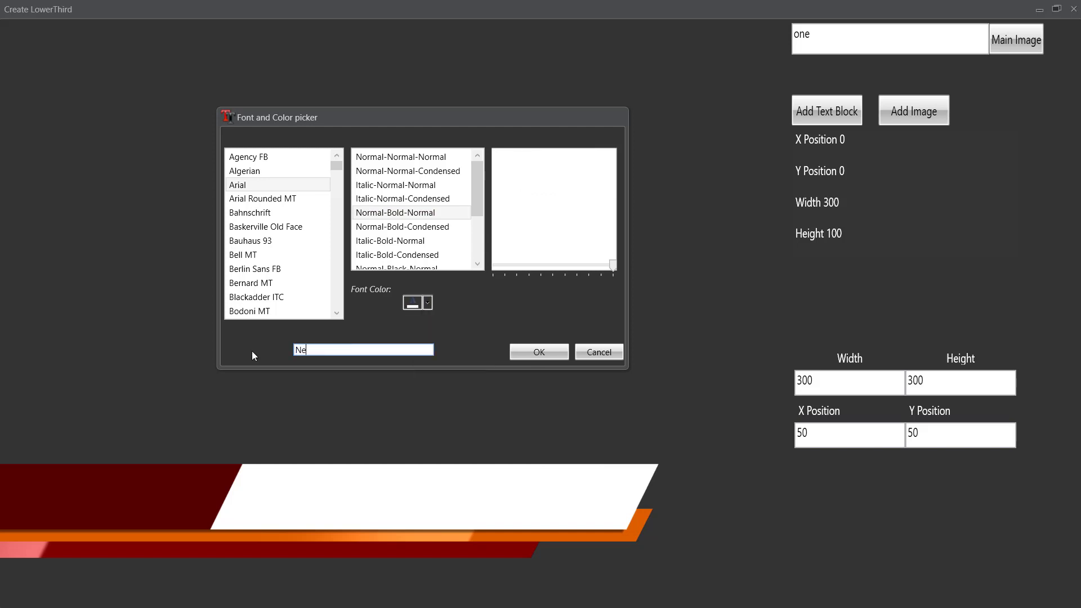
pyautogui.click(525, 352)
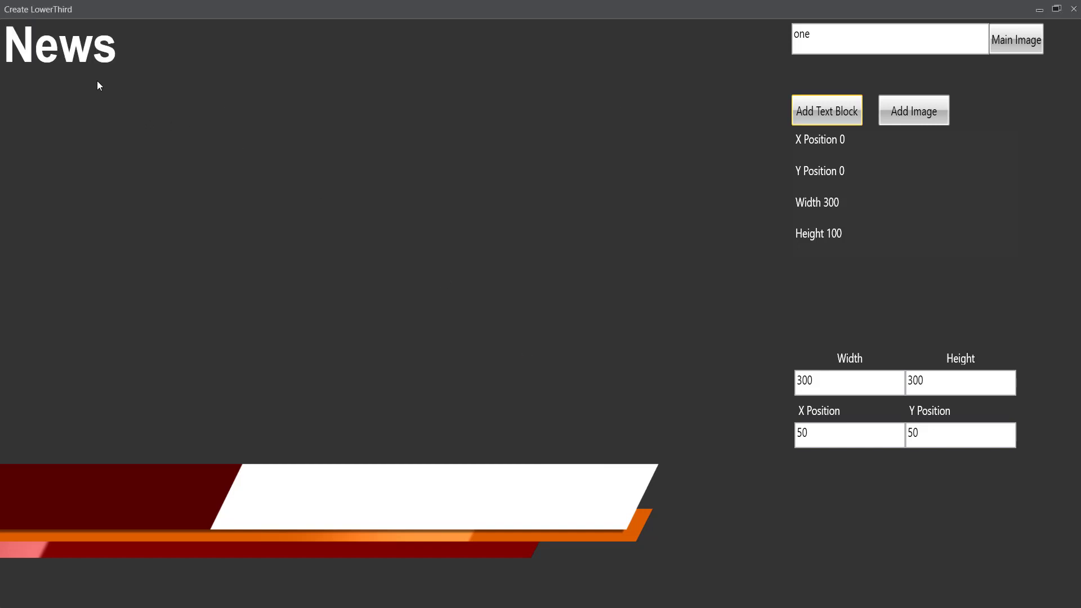
# Step: Move the News text onto the banner's dark red end and resize it to 407×98
pyautogui.click(87, 69)
pyautogui.moveTo(81, 56); pyautogui.dragTo(96, 69)
pyautogui.moveTo(96, 69); pyautogui.dragTo(89, 496)
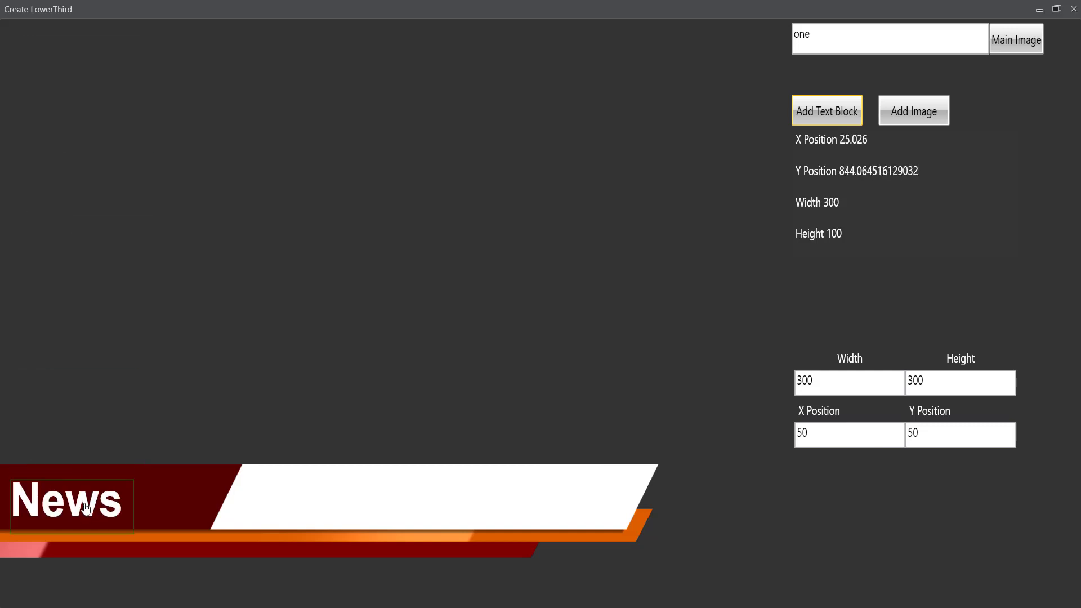
pyautogui.moveTo(85, 505); pyautogui.dragTo(83, 499)
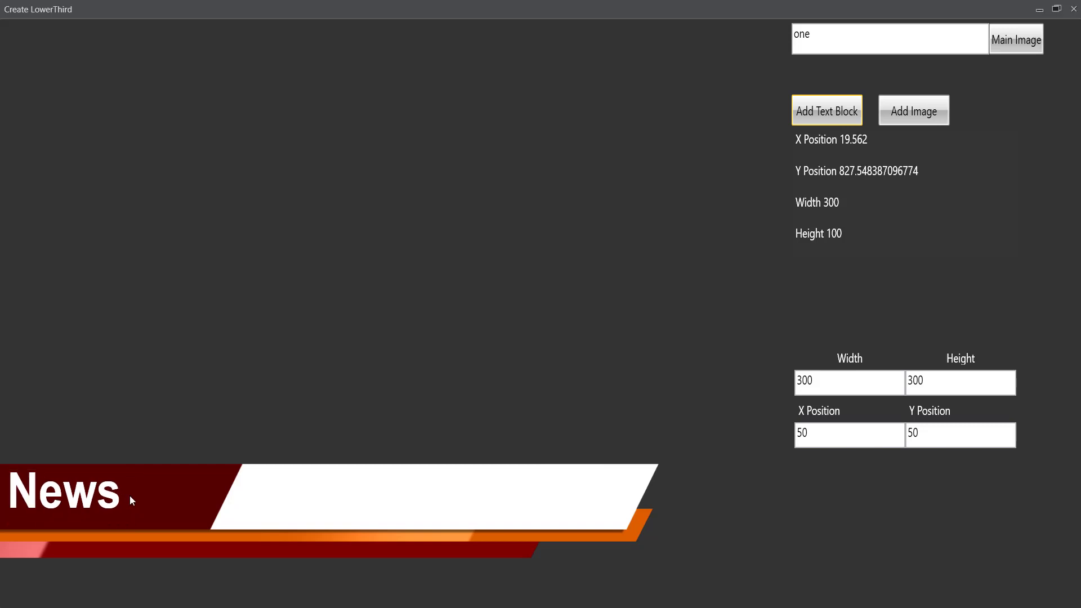
pyautogui.moveTo(135, 495); pyautogui.dragTo(174, 503)
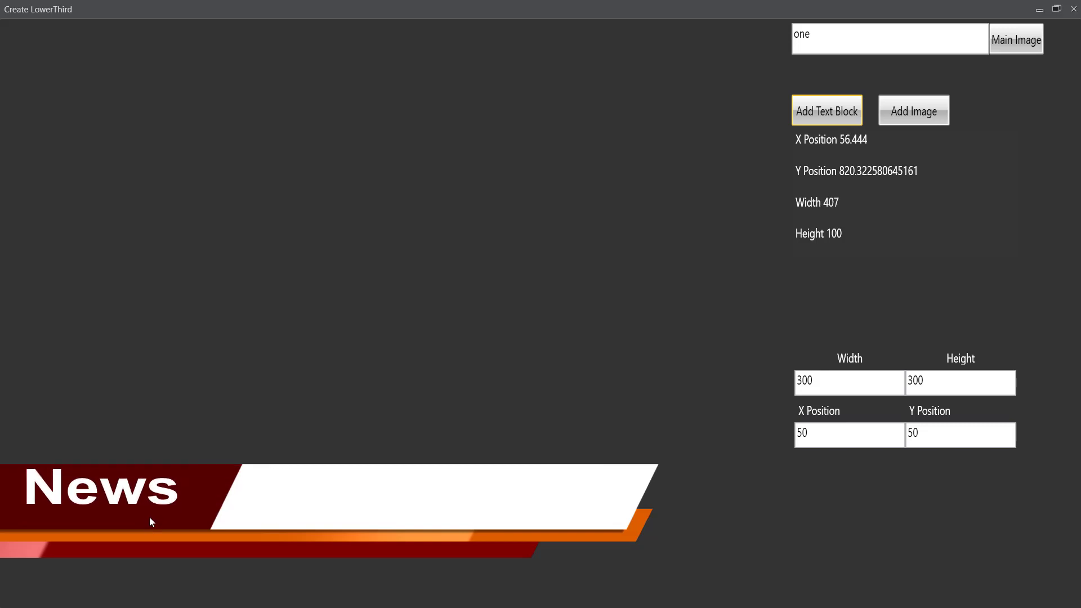
pyautogui.moveTo(142, 523); pyautogui.dragTo(117, 518)
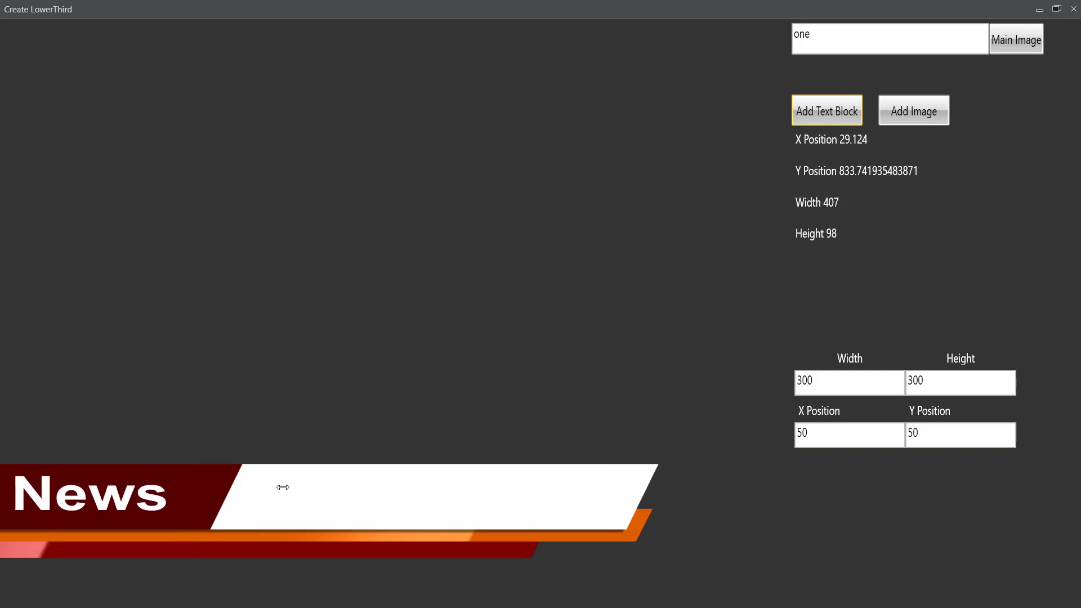
# Step: Edit the News text block so it reads 'News Time'
pyautogui.rightClick(137, 496)
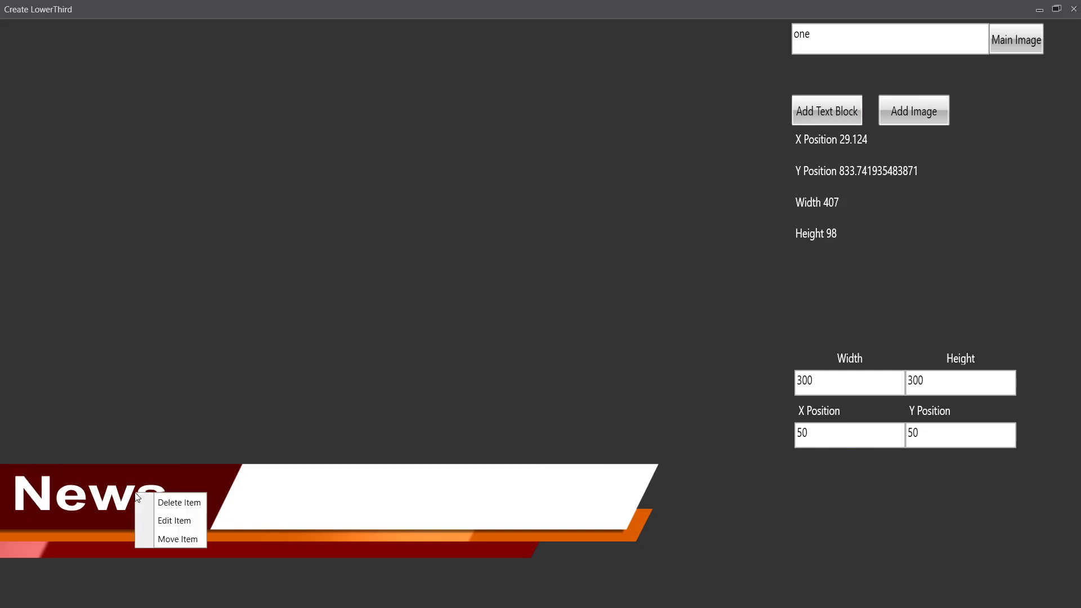
pyautogui.click(168, 521)
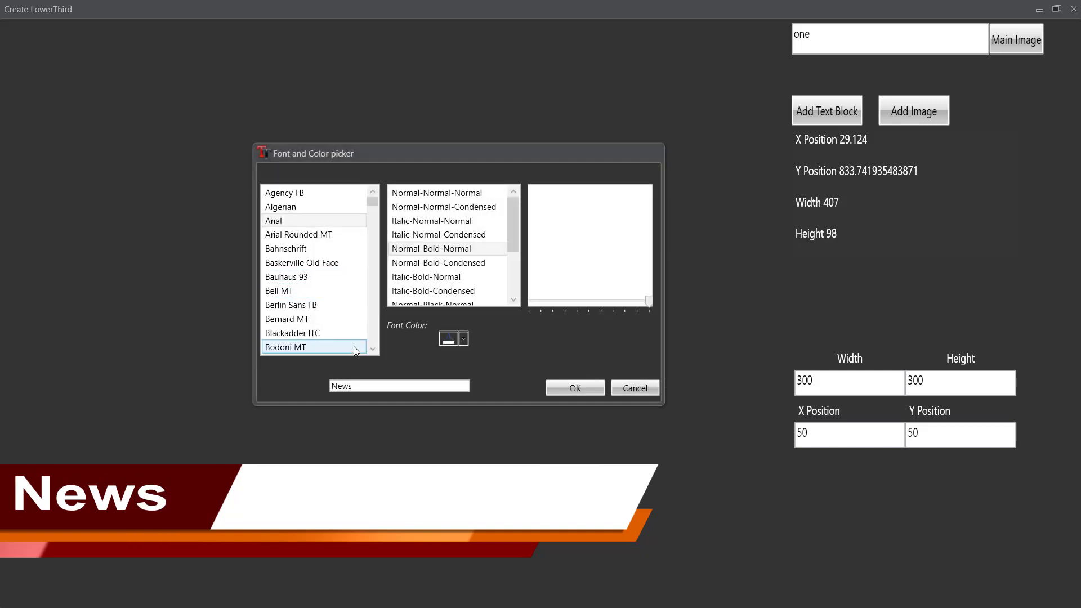
pyautogui.click(375, 388)
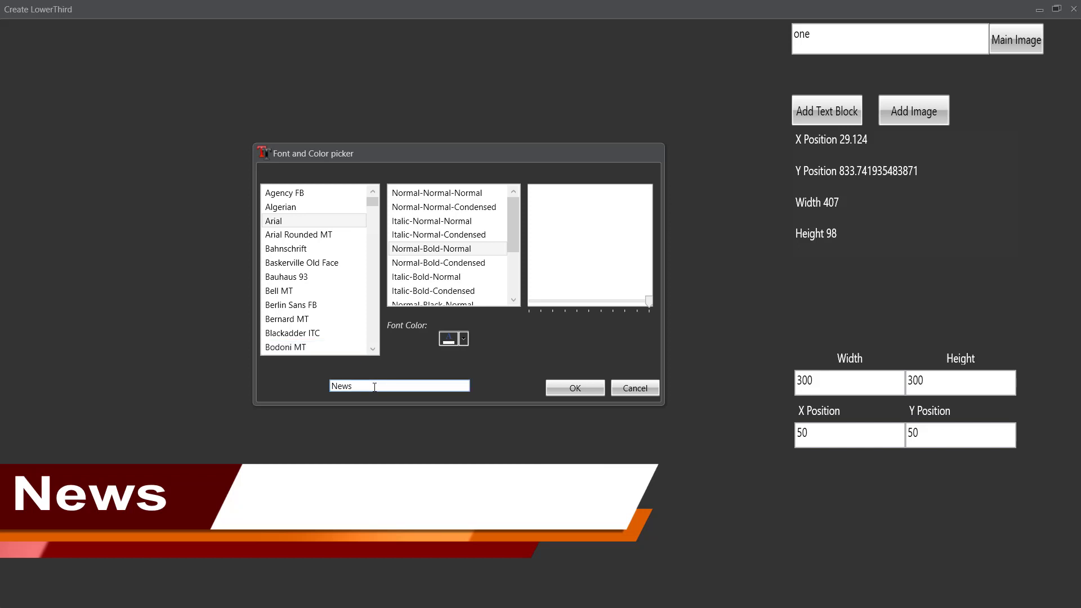
pyautogui.write('Time')
pyautogui.click(577, 390)
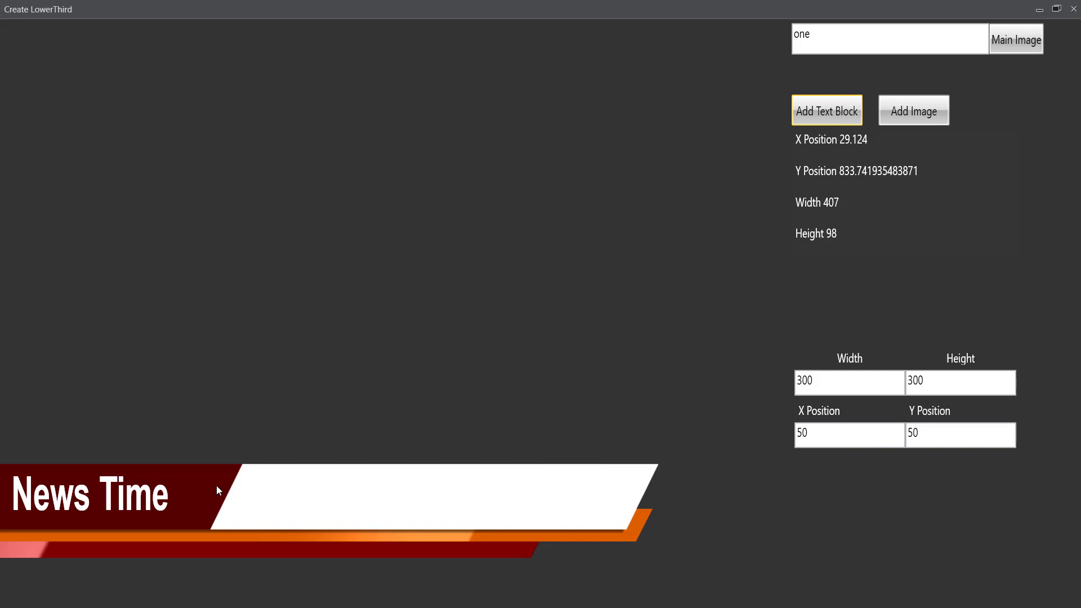
# Step: Shrink the News Time block and place it on the red section at about X 29.51, Y 840.71
pyautogui.moveTo(175, 499); pyautogui.dragTo(188, 498)
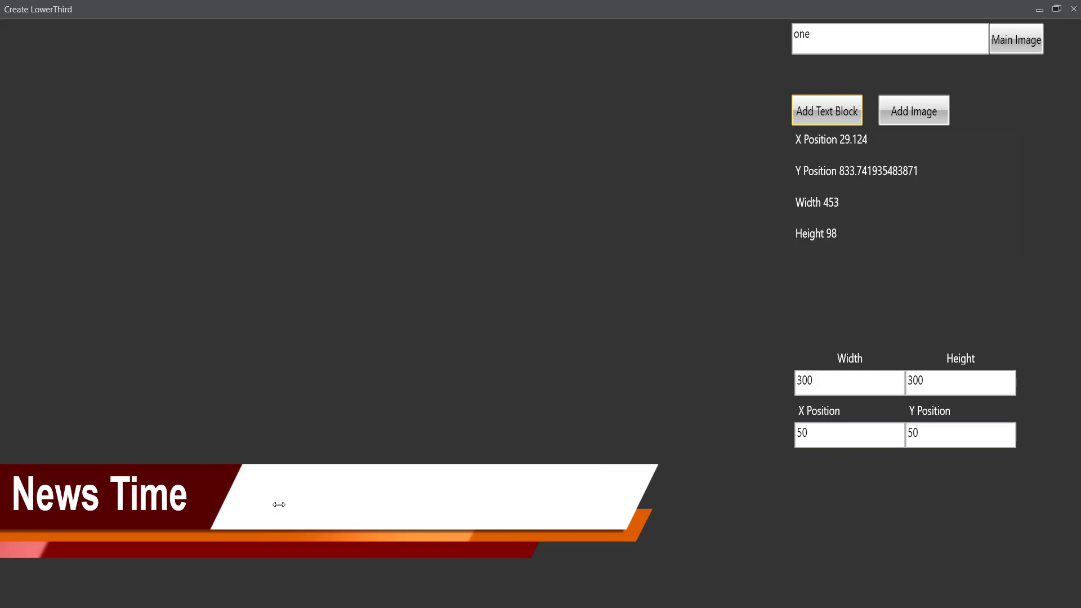
pyautogui.rightClick(157, 497)
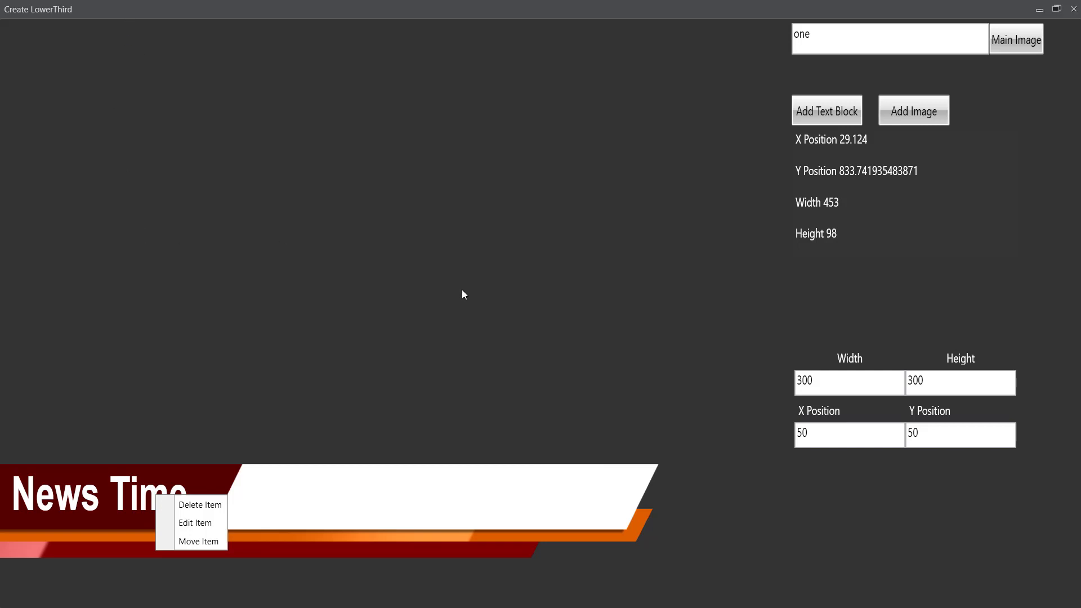
pyautogui.click(402, 375)
pyautogui.click(135, 501)
pyautogui.rightClick(134, 503)
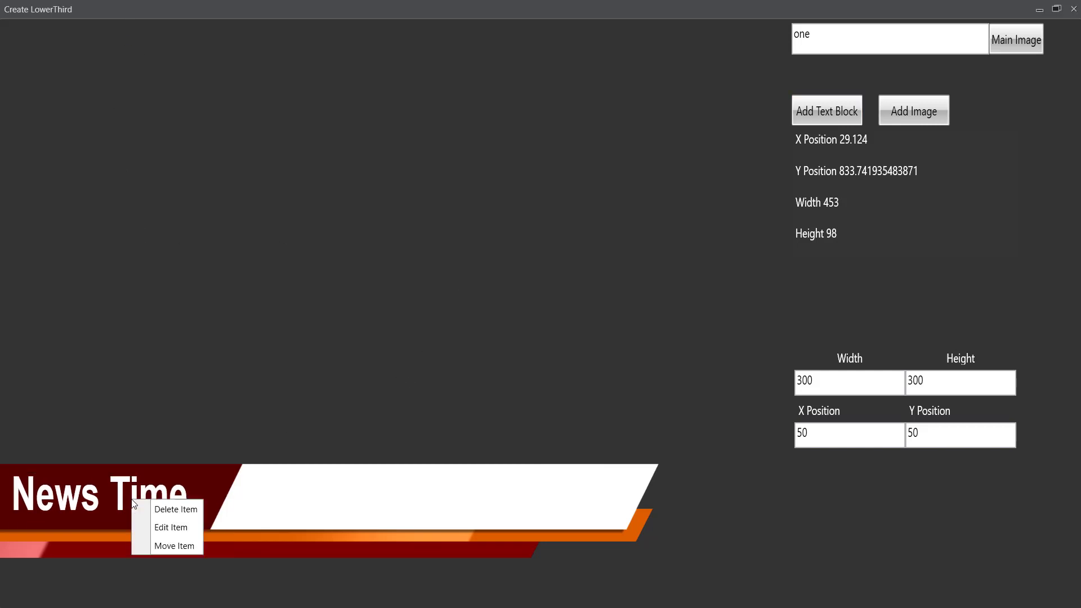
pyautogui.click(160, 546)
pyautogui.click(116, 189)
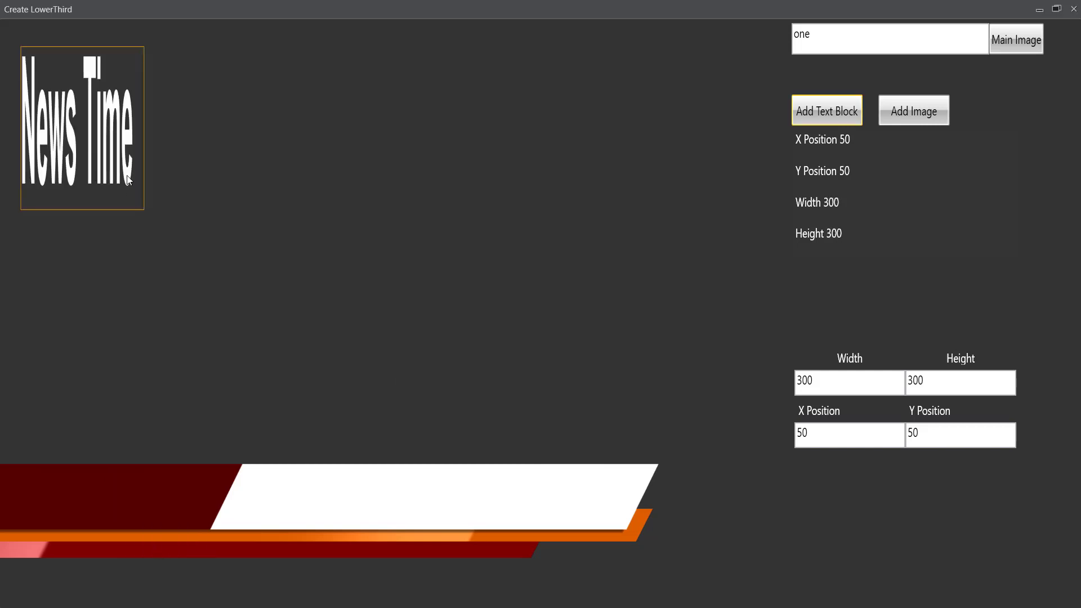
pyautogui.moveTo(130, 176); pyautogui.dragTo(395, 144)
pyautogui.moveTo(174, 211); pyautogui.dragTo(182, 153)
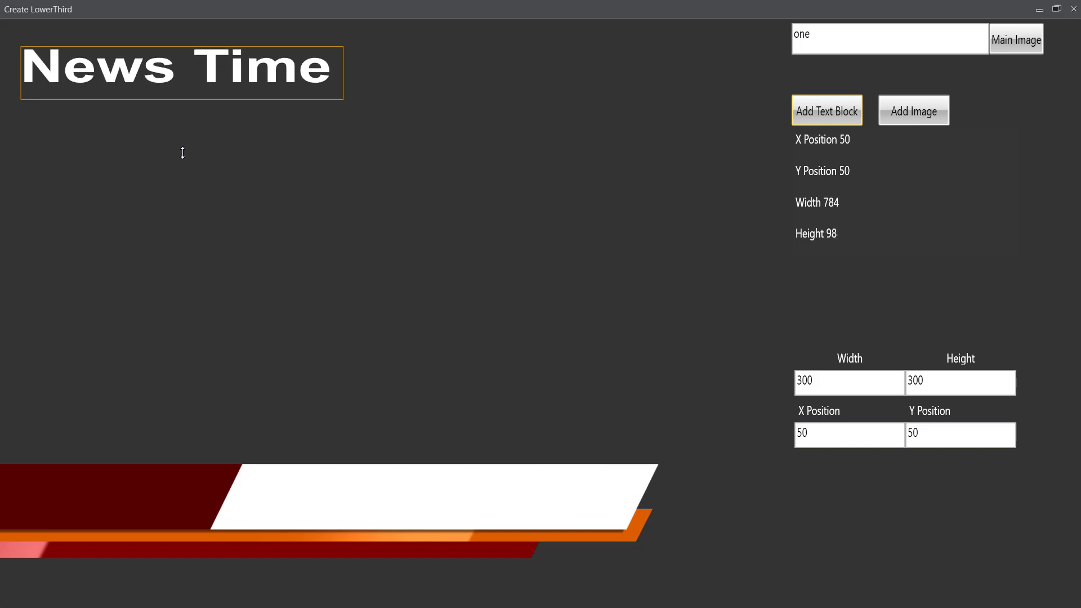
pyautogui.moveTo(345, 68); pyautogui.dragTo(266, 76)
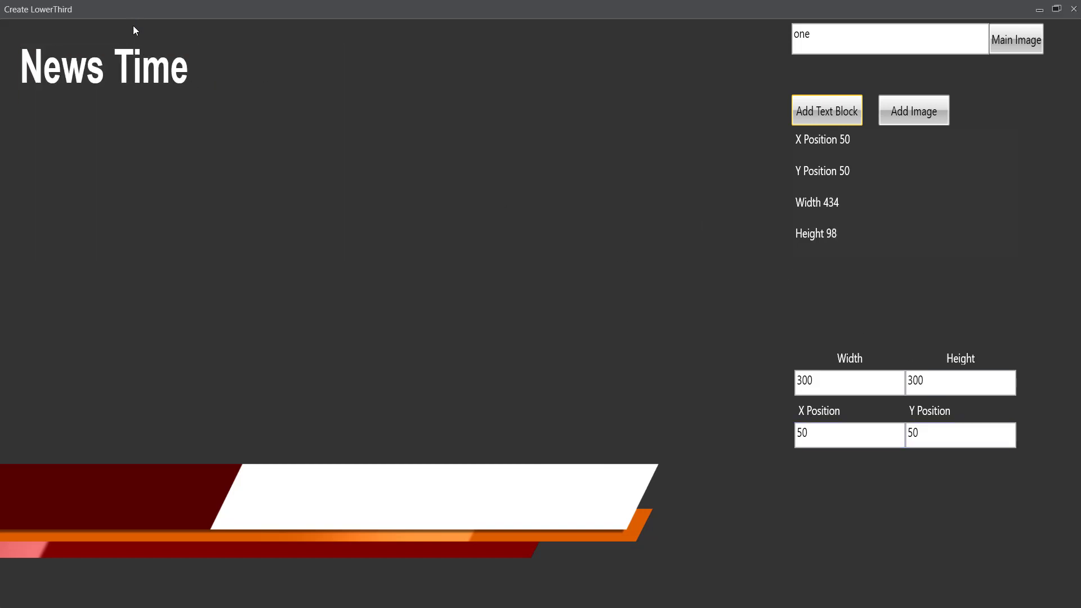
pyautogui.moveTo(137, 61); pyautogui.dragTo(139, 504)
pyautogui.moveTo(170, 465); pyautogui.dragTo(128, 497)
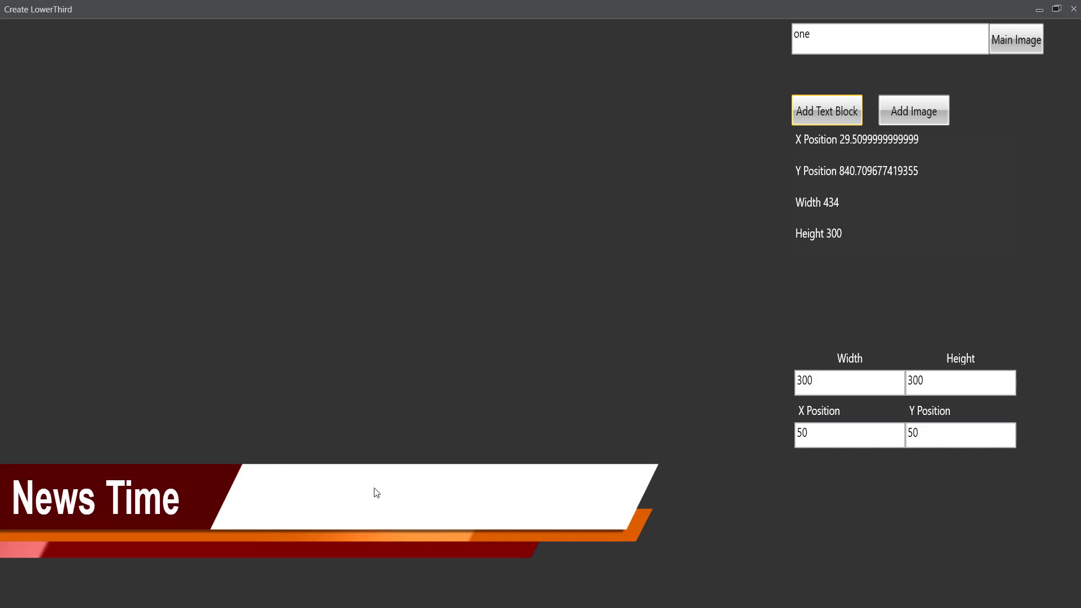
# Step: Add bold dark-blue 'Finncast' text and place it on the white bar at X 597.38, Y 830.65
pyautogui.click(821, 104)
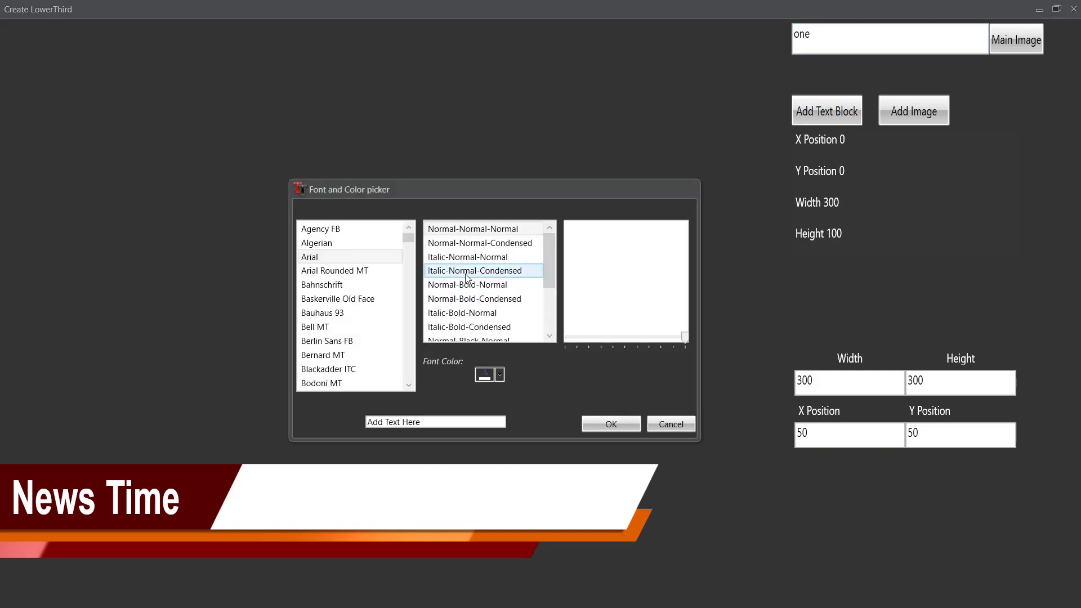
pyautogui.click(470, 285)
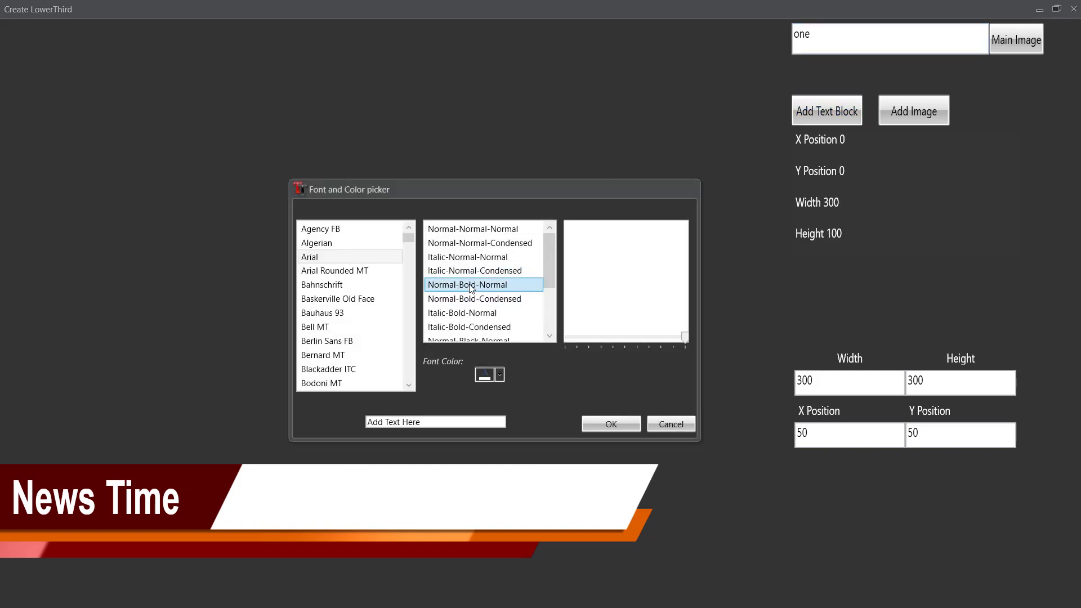
pyautogui.click(500, 375)
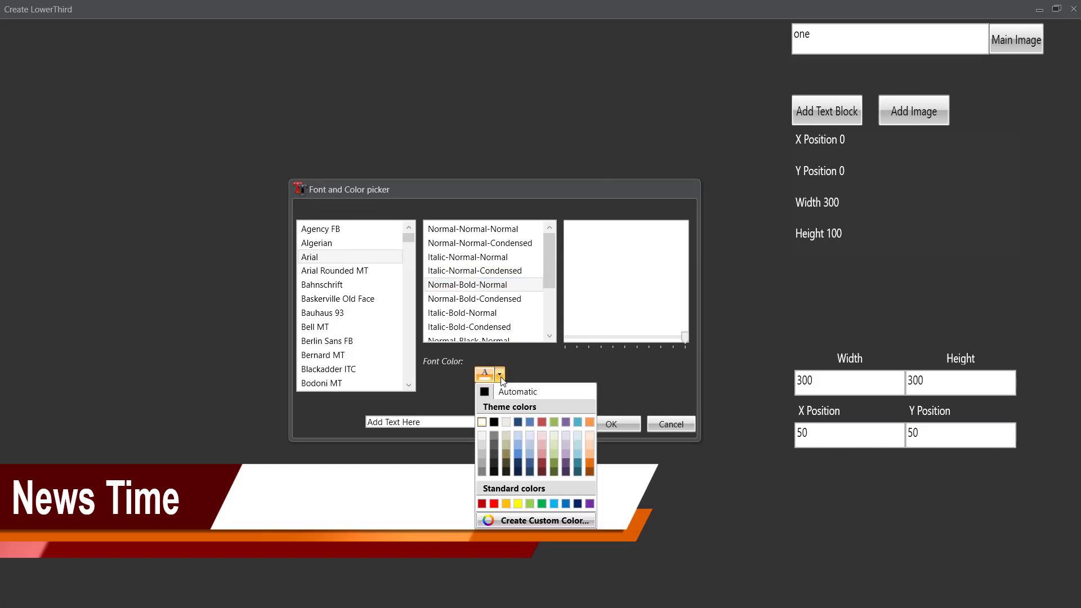
pyautogui.click(530, 464)
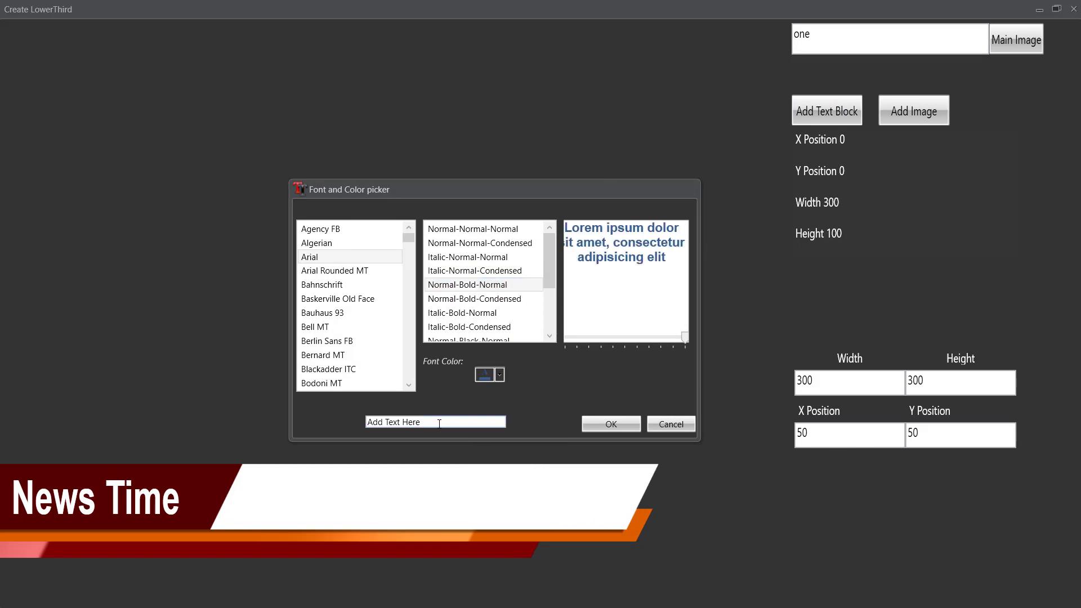
pyautogui.moveTo(439, 423); pyautogui.dragTo(253, 413)
pyautogui.write('Fi')
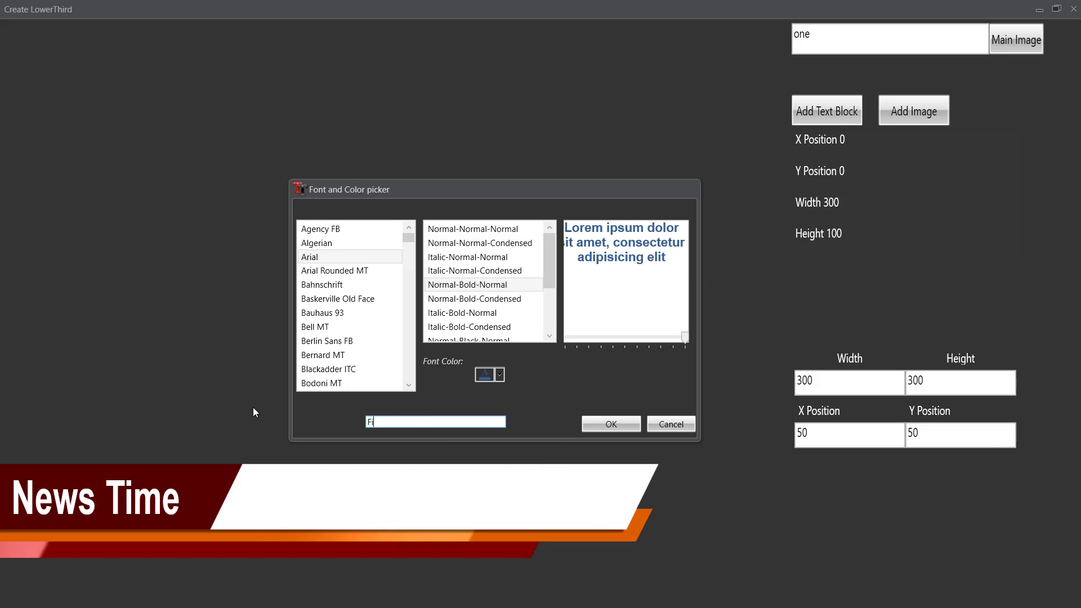
pyautogui.write('nncast')
pyautogui.click(610, 424)
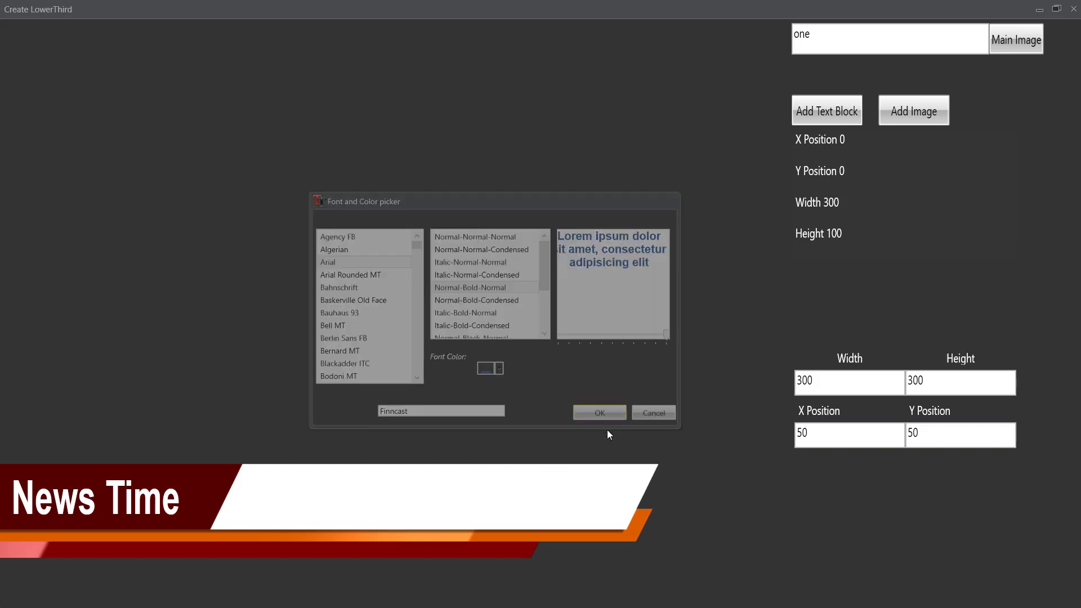
pyautogui.moveTo(89, 45); pyautogui.dragTo(449, 491)
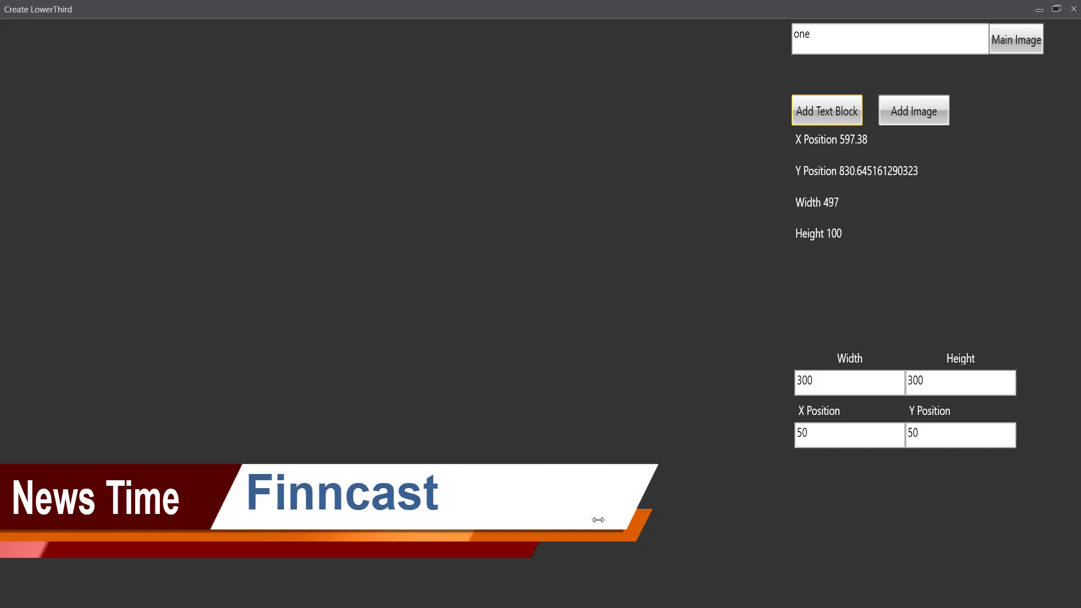
# Step: Insert the presenter image, filtering for All Image Files
pyautogui.click(920, 120)
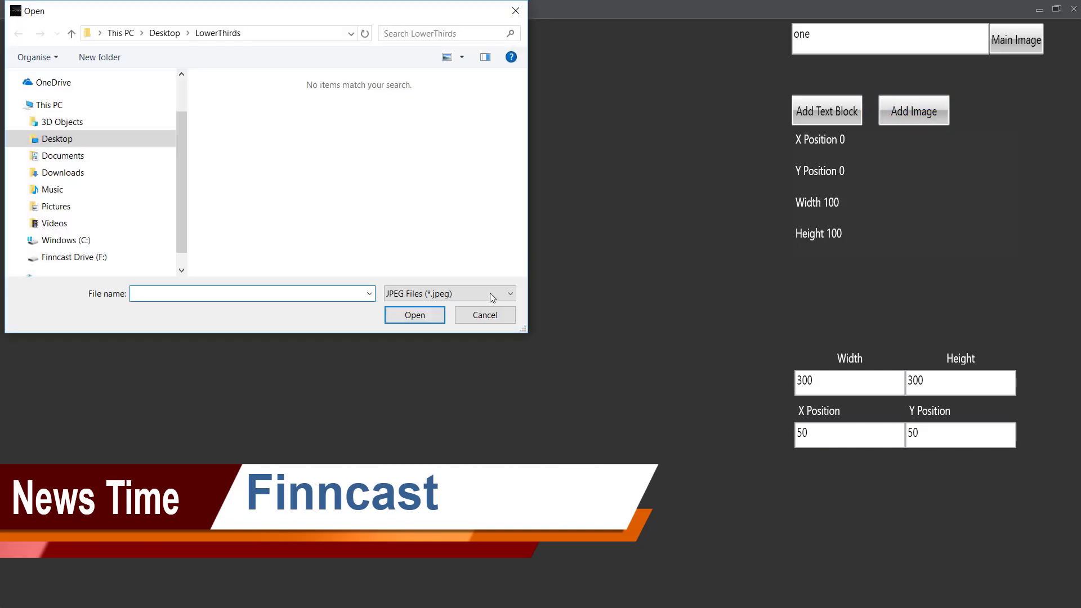
pyautogui.click(484, 295)
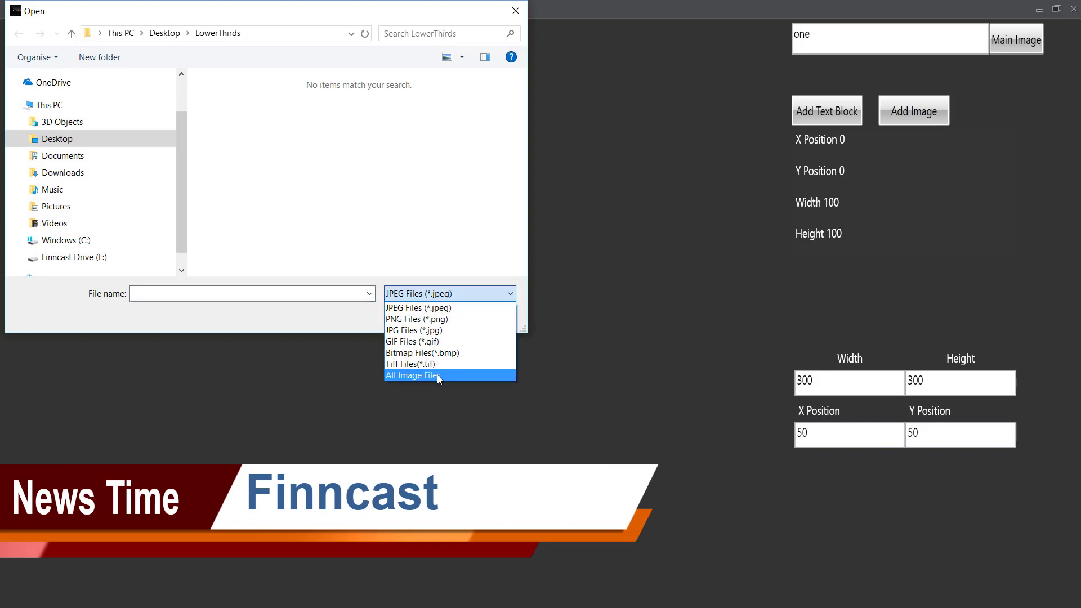
pyautogui.click(438, 376)
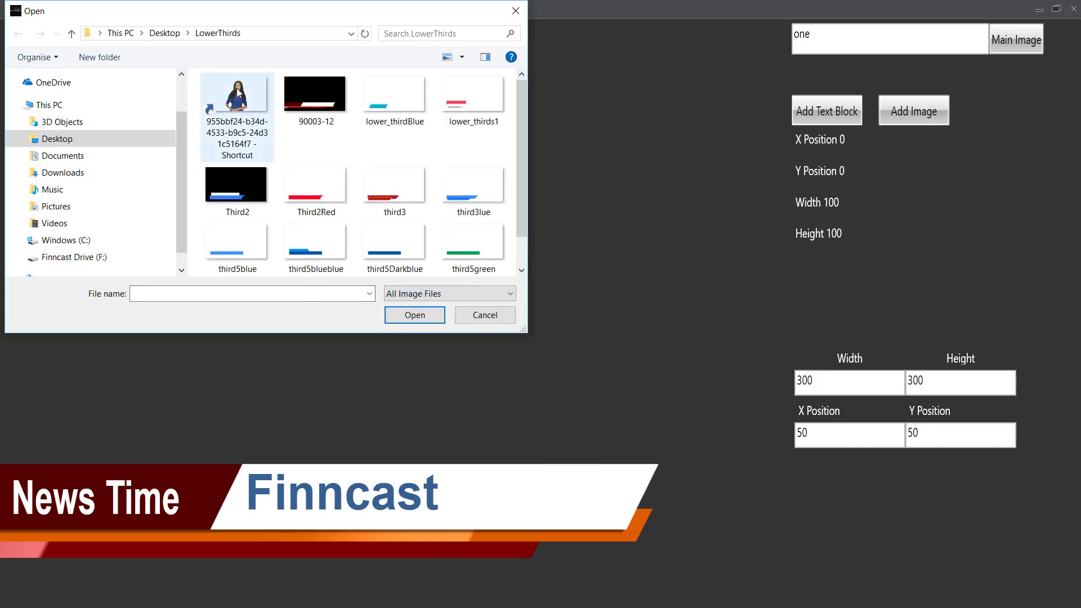
pyautogui.doubleClick(238, 107)
# Step: Position and enlarge the presenter image beside Finncast, then close the editor
pyautogui.moveTo(23, 46); pyautogui.dragTo(652, 475)
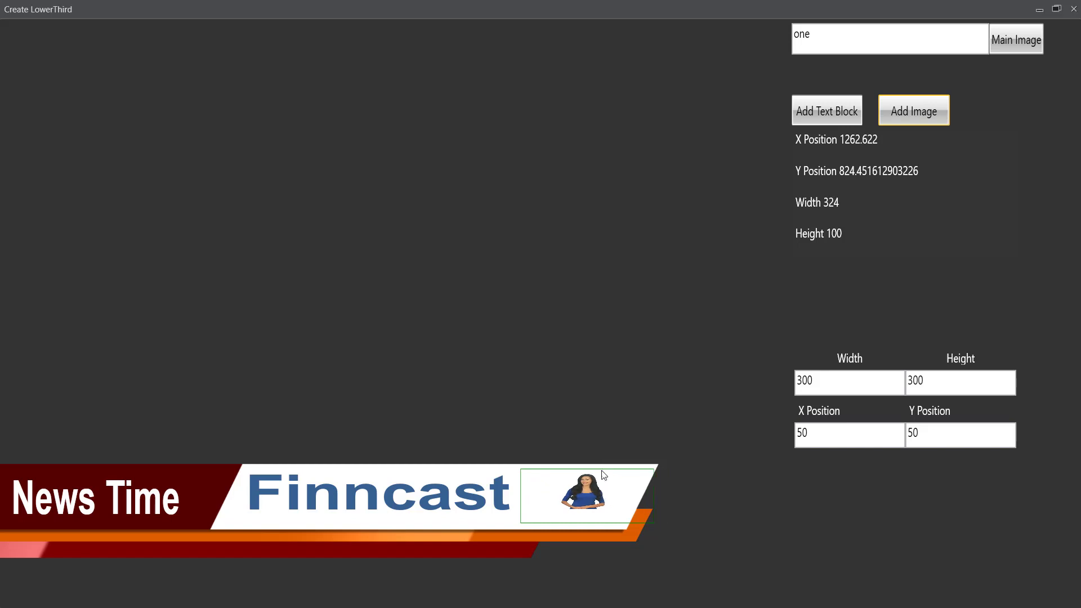
pyautogui.moveTo(579, 519)
pyautogui.mouseDown()
pyautogui.moveTo(580, 529)
pyautogui.moveTo(581, 518)
pyautogui.mouseUp()
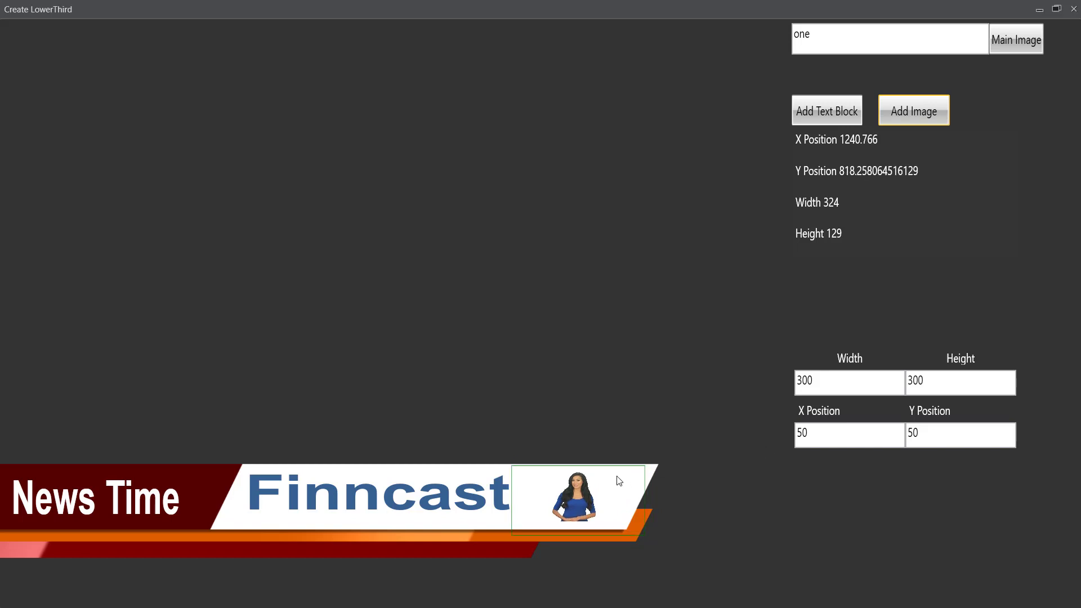
pyautogui.moveTo(596, 496); pyautogui.dragTo(584, 494)
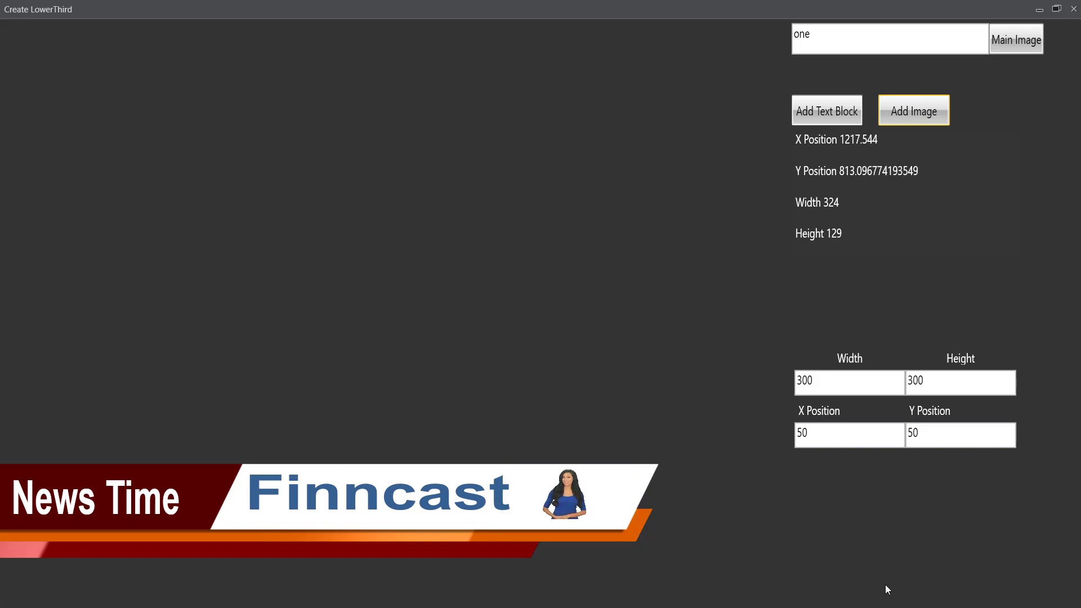
pyautogui.click(1074, 10)
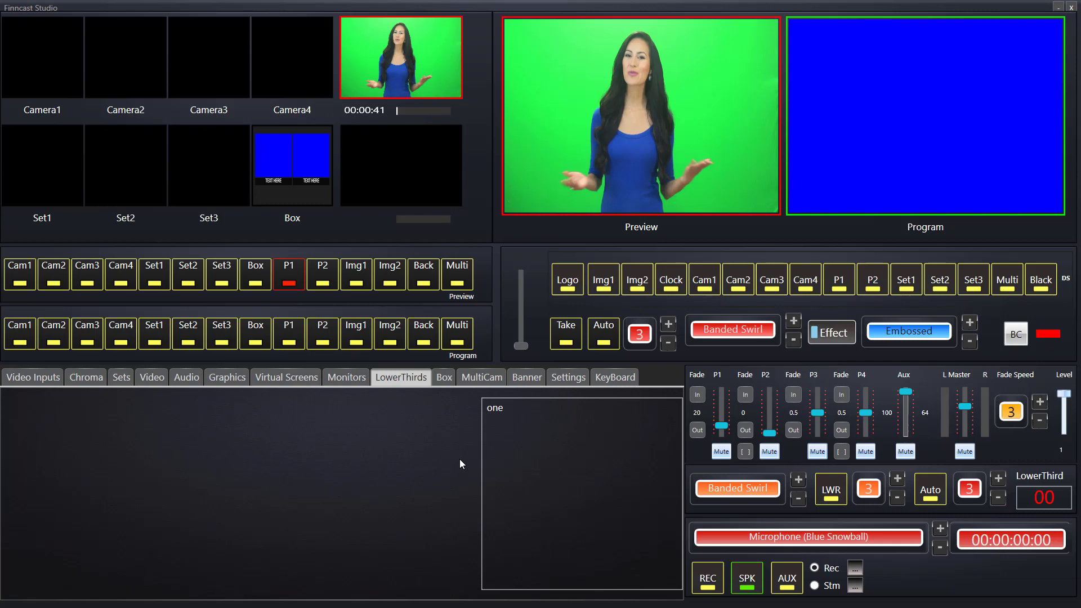
# Step: Reopen lower third 'one' for editing from the LowerThirds list
pyautogui.click(494, 413)
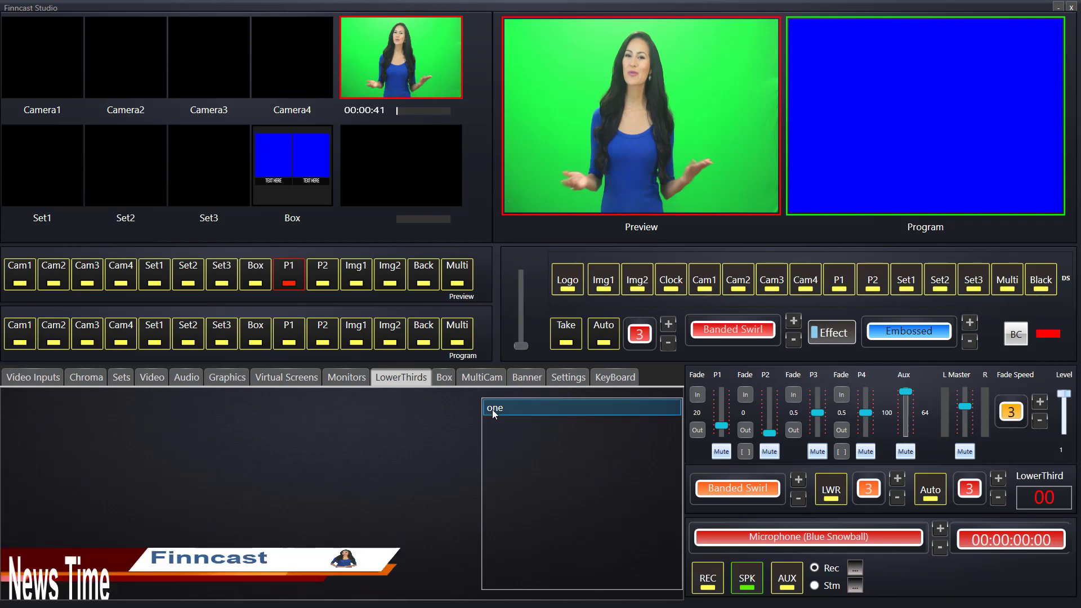
pyautogui.rightClick(494, 413)
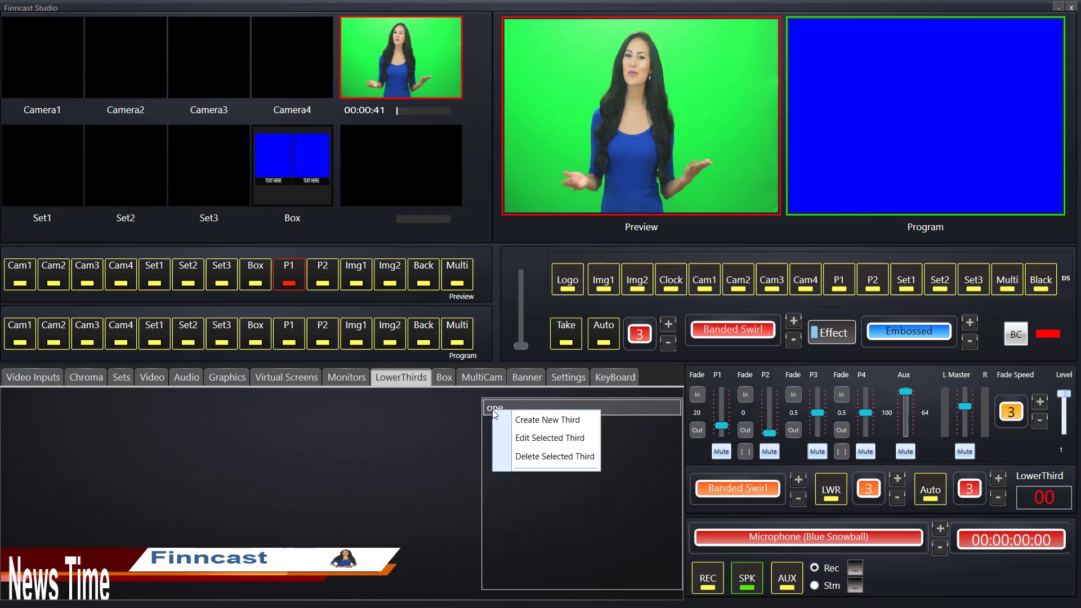
pyautogui.click(517, 440)
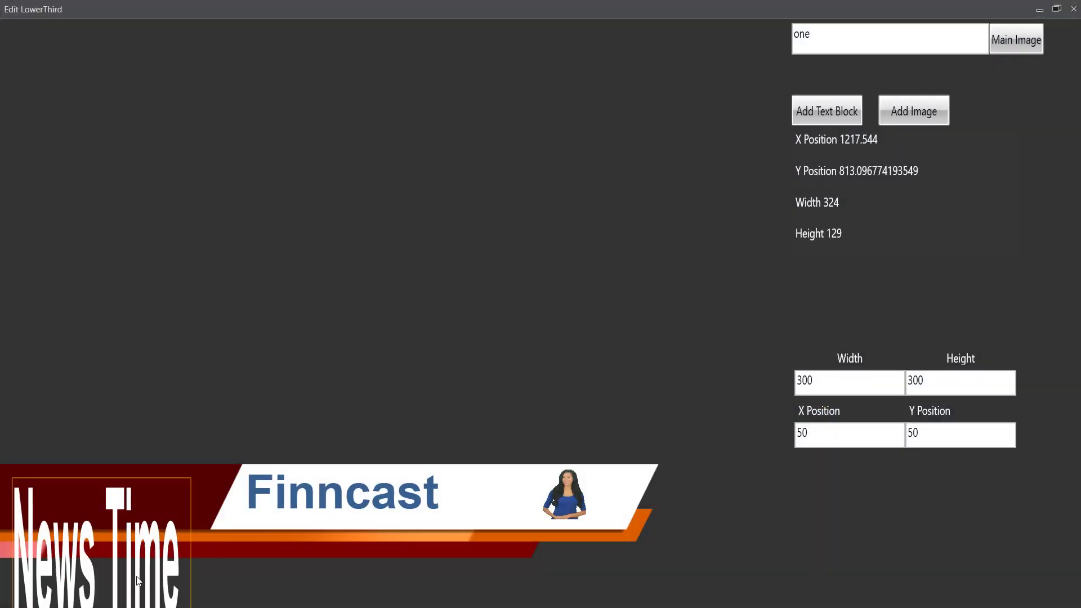
# Step: Reshape the stretched News Time text back onto the red section and close the editor
pyautogui.moveTo(136, 574); pyautogui.dragTo(147, 466)
pyautogui.moveTo(143, 407); pyautogui.dragTo(135, 512)
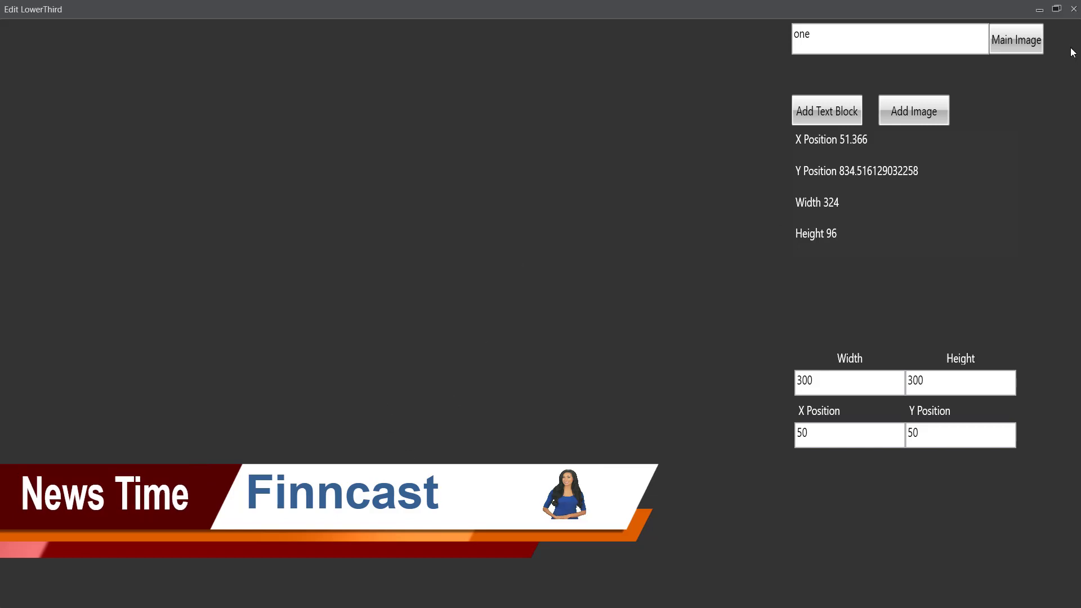
pyautogui.click(1074, 10)
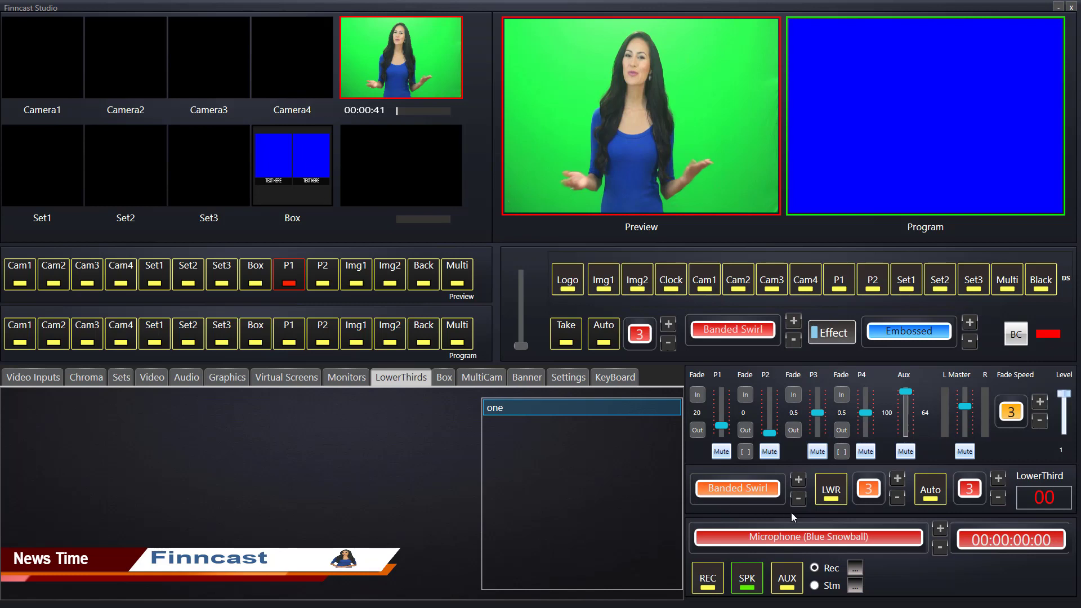
# Step: Cycle the lower-third transition effects until Fly is selected
pyautogui.click(796, 482)
pyautogui.click(795, 481)
pyautogui.click(796, 482)
pyautogui.click(796, 482)
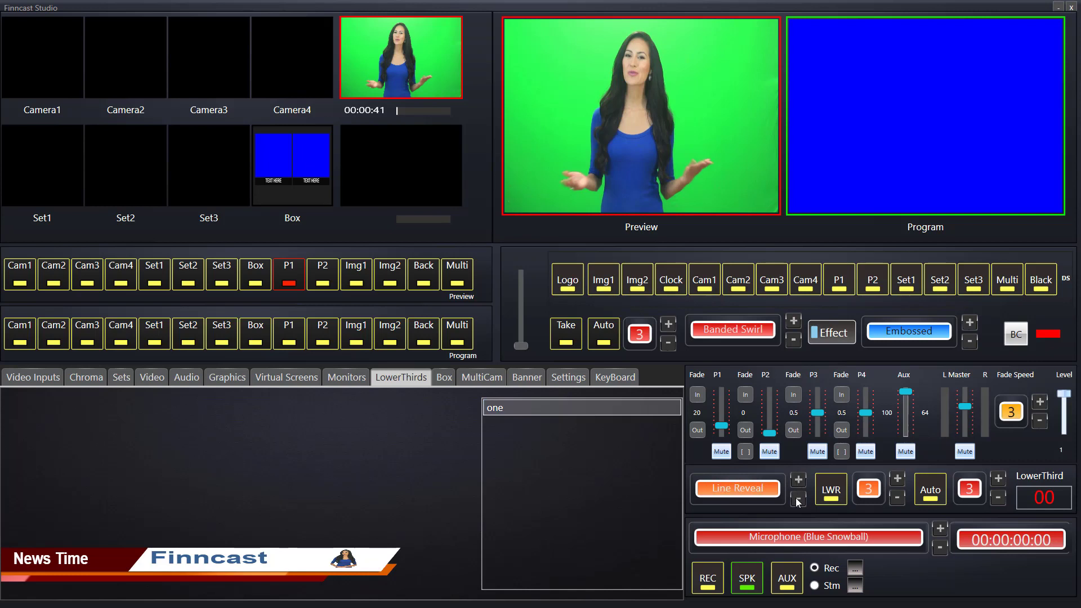
pyautogui.click(795, 498)
# Step: Play lower third one over Program with Fly, then take it off again
pyautogui.click(837, 496)
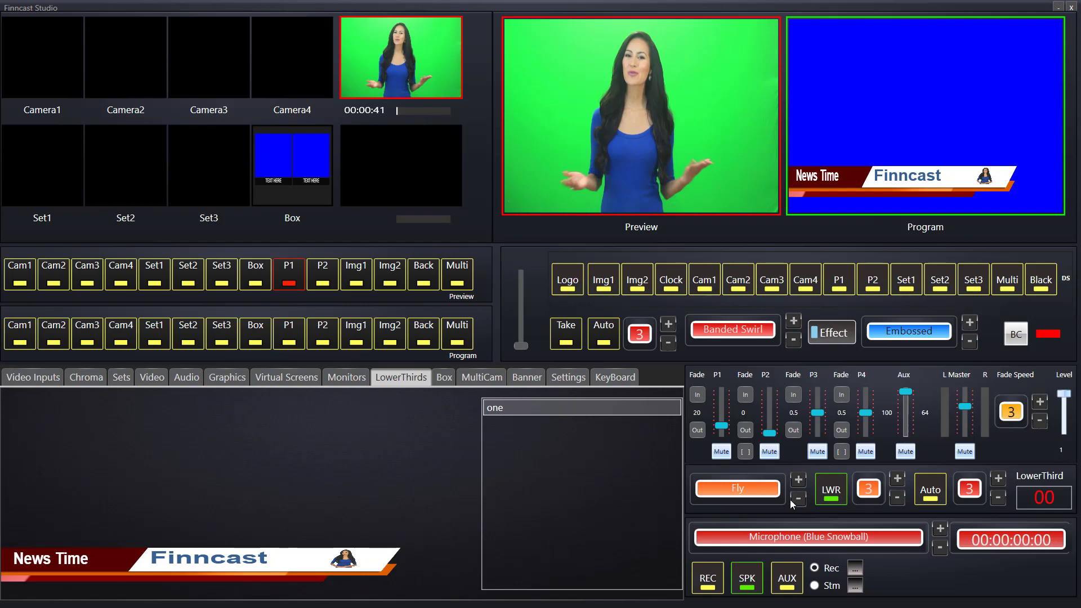
pyautogui.click(823, 495)
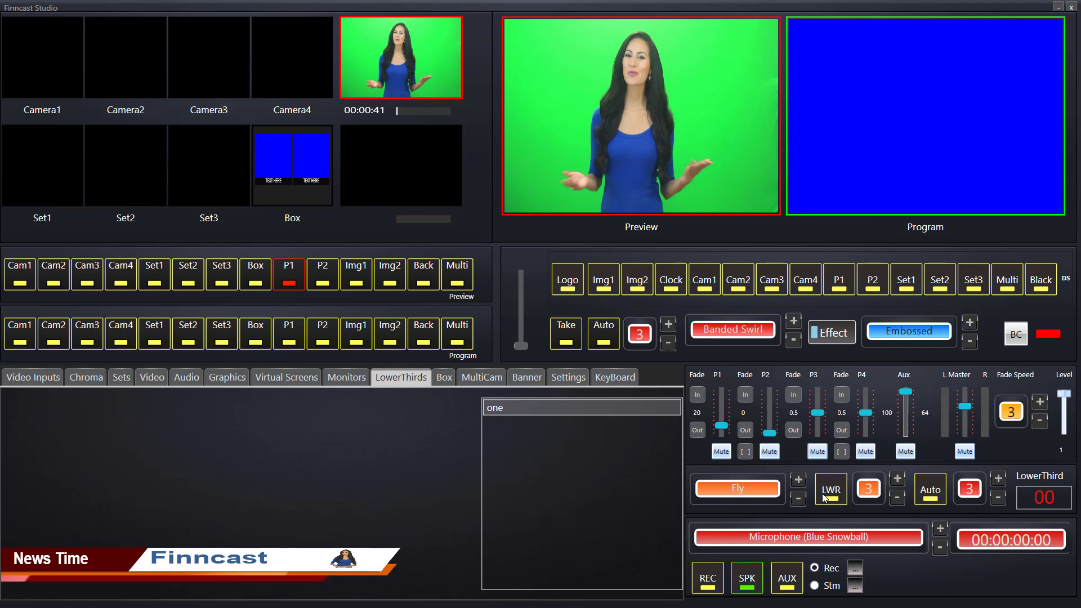
pyautogui.click(795, 482)
# Step: Switch the lower-third transition to Crumble and enable Auto off after 5 seconds
pyautogui.click(795, 482)
pyautogui.click(795, 499)
pyautogui.click(931, 489)
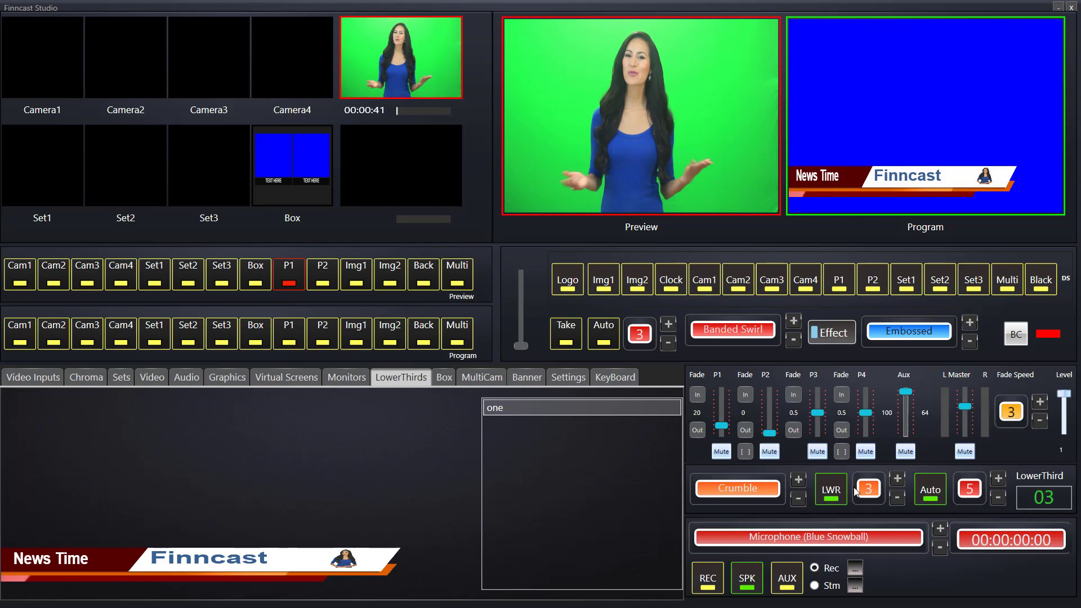
# Step: Once the banner clears automatically, switch the lower-third transition to Cloud
pyautogui.click(798, 499)
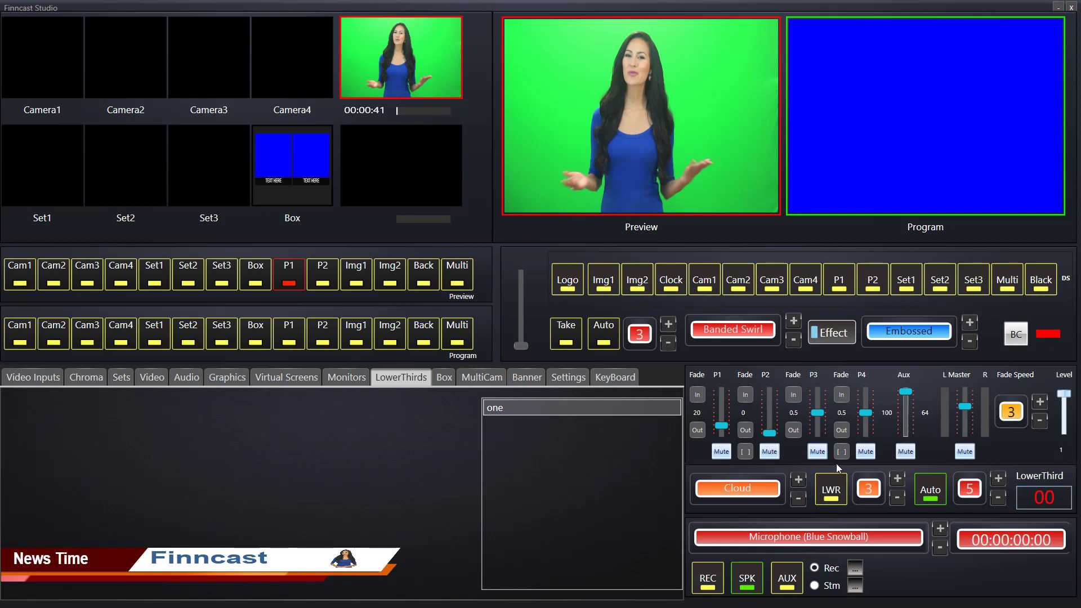
# Step: Step the lower-third transition past Circle Stretch to Circle Reveal
pyautogui.click(791, 498)
pyautogui.click(791, 498)
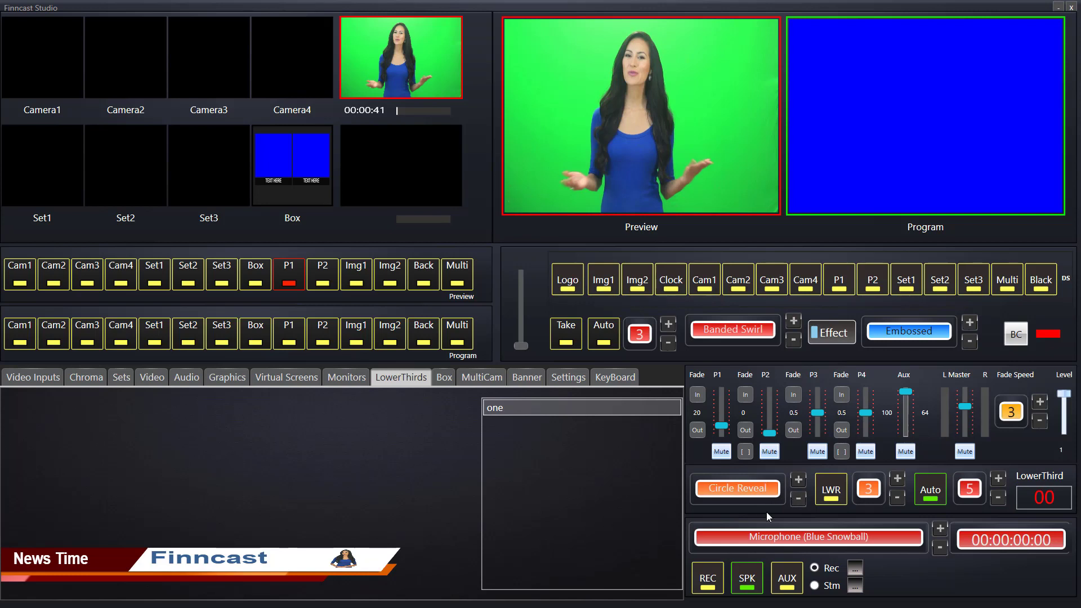